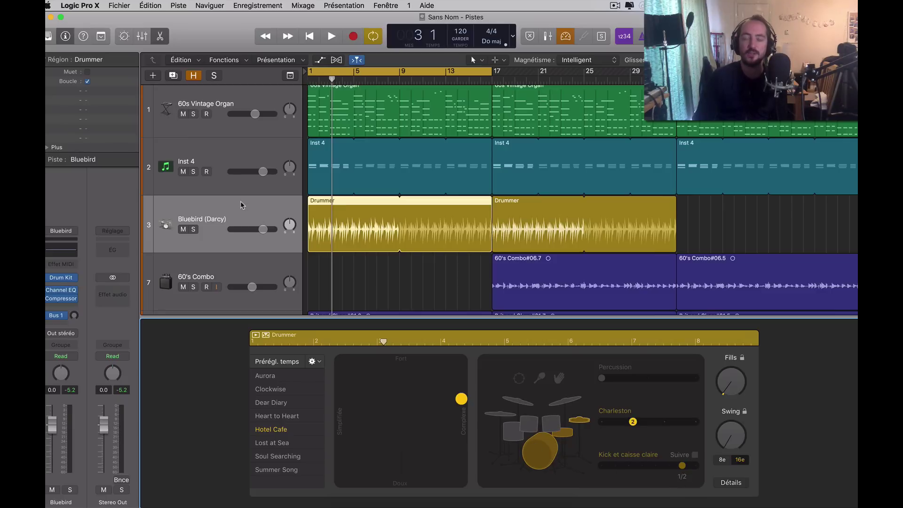
- Move the first Drummer region's pattern to the simple extreme at the same loudness and audition it briefly
drag(461, 400, 336, 404)
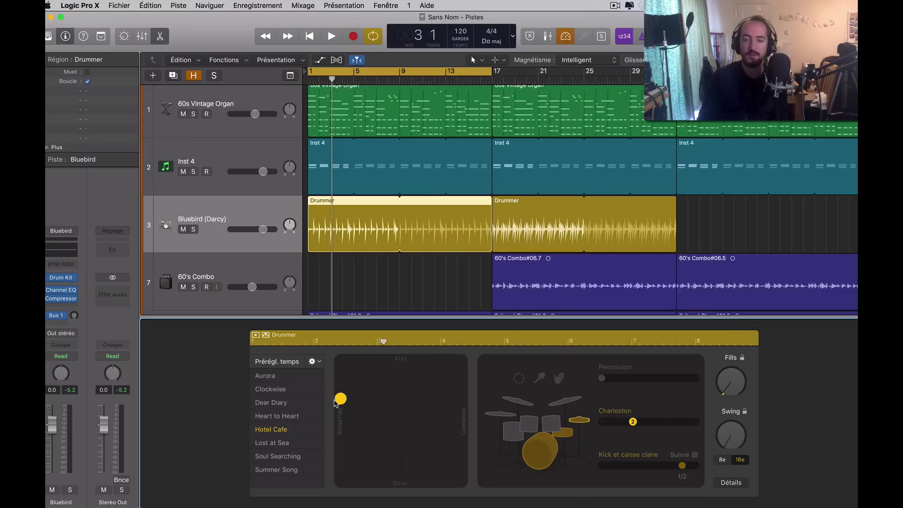
key(space)
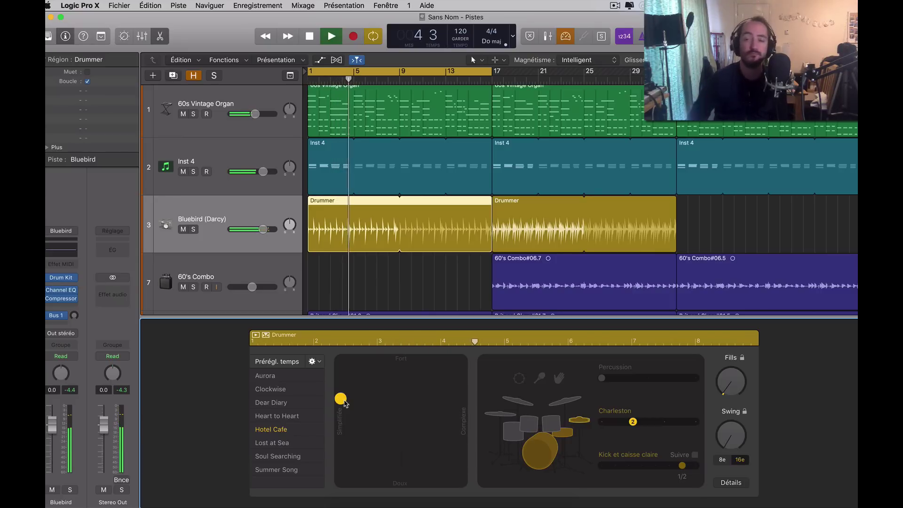
key(space)
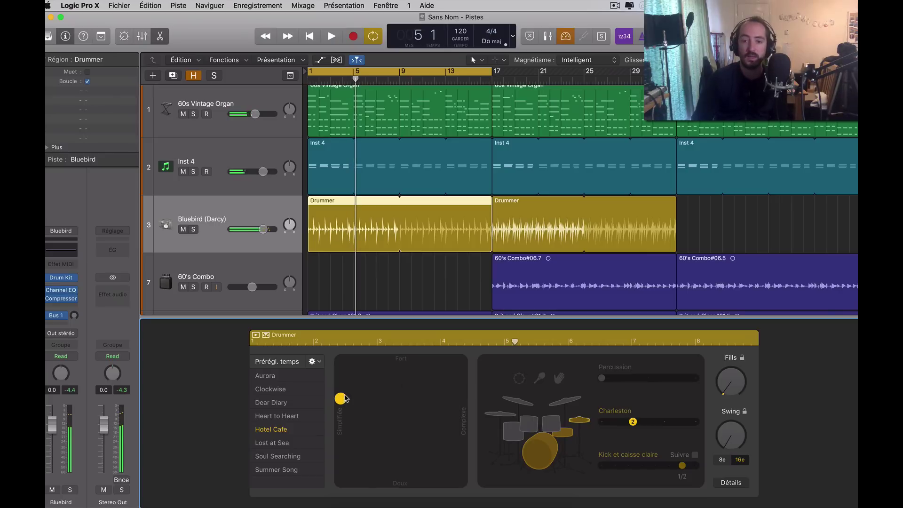
- Set the first Drummer region's pattern to the complex extreme at mid loudness while playing it back
drag(346, 401, 453, 398)
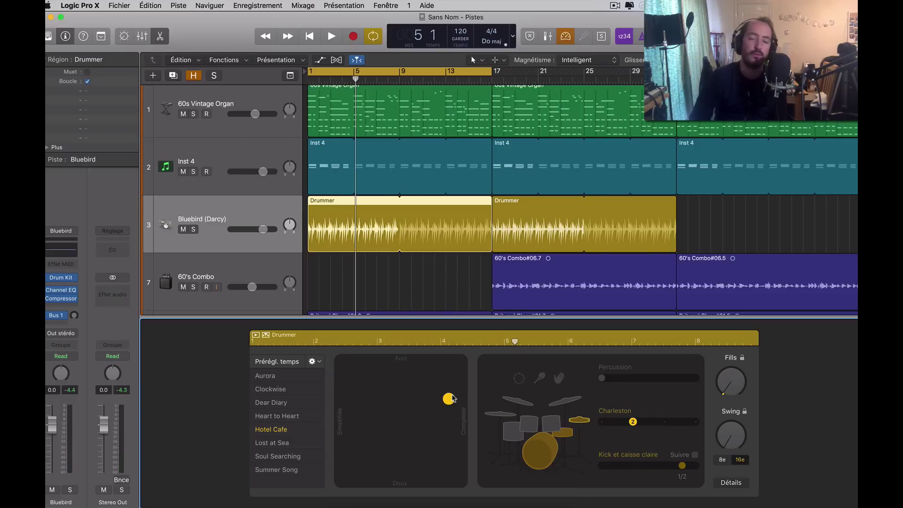
key(space)
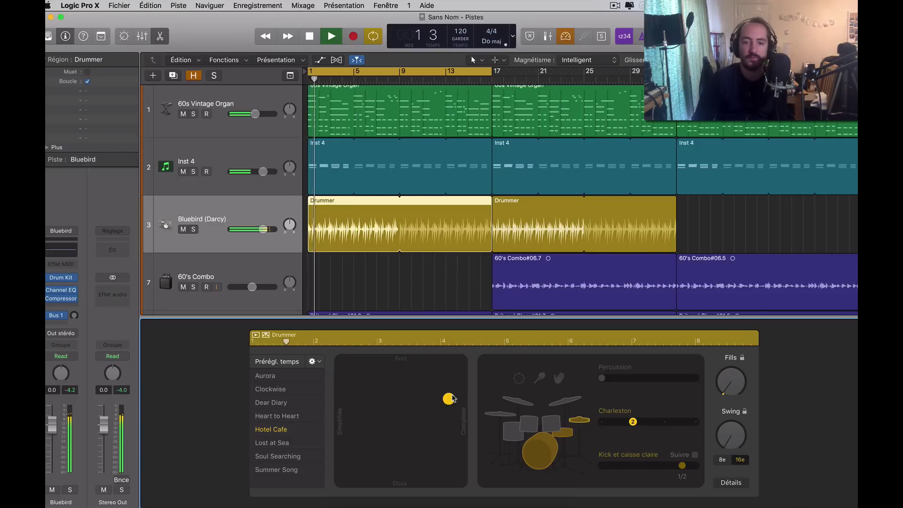
drag(453, 400, 472, 399)
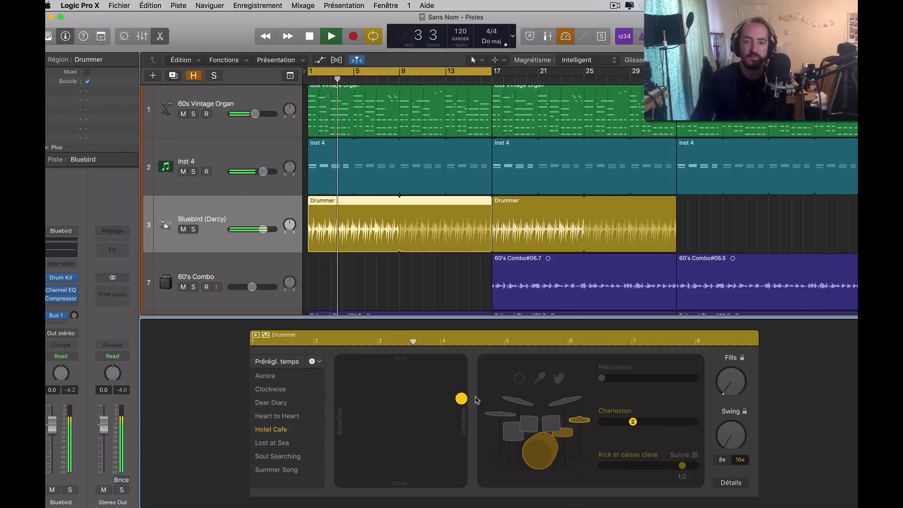
- Compare the groove without and with the kick drum during playback, leaving the kick enabled, and stop playback
click(540, 459)
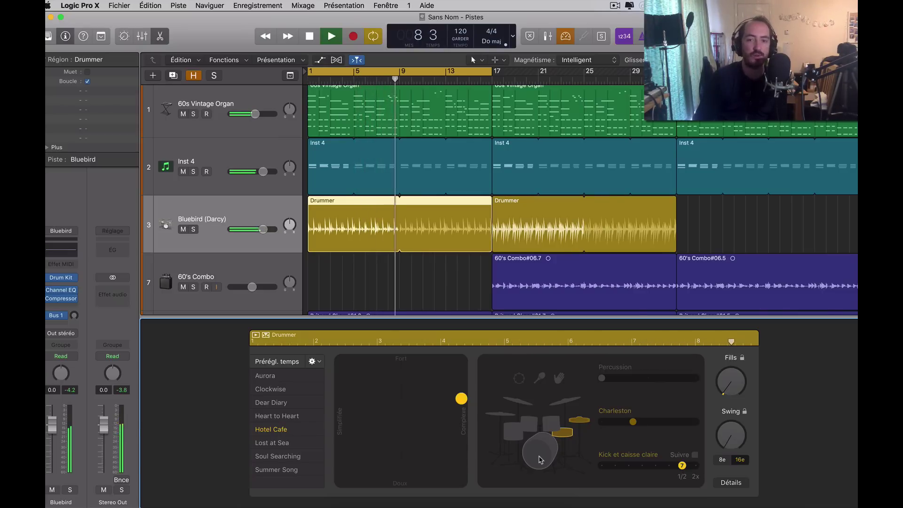
click(540, 460)
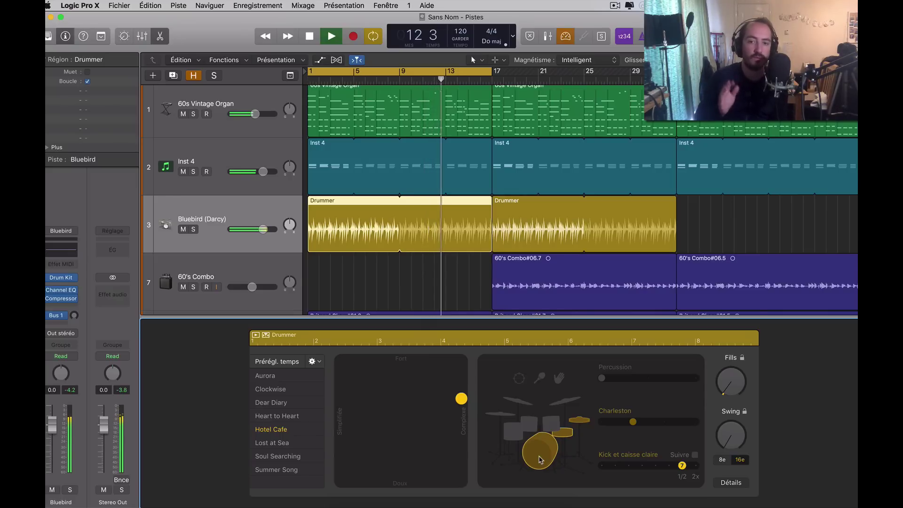
key(space)
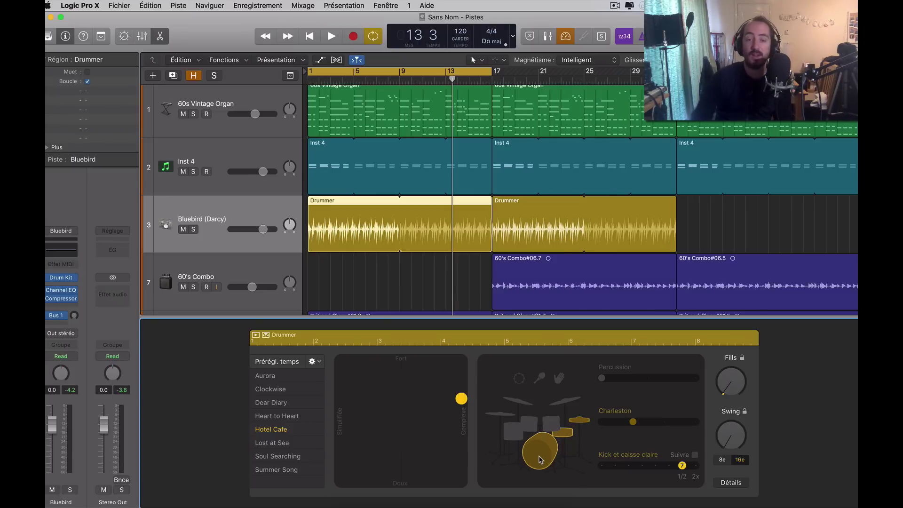
- Convert the first Drummer region on Bluebird track 3 to a MIDI region
right_click(375, 213)
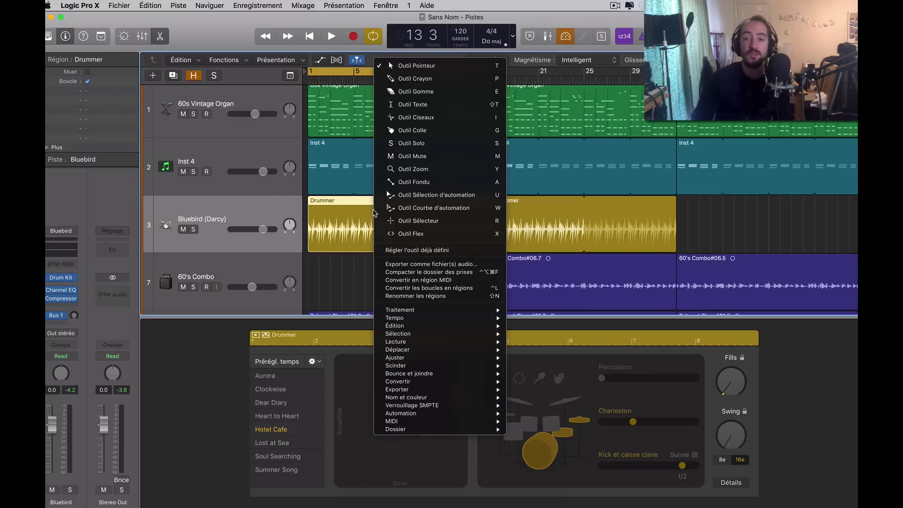
click(420, 281)
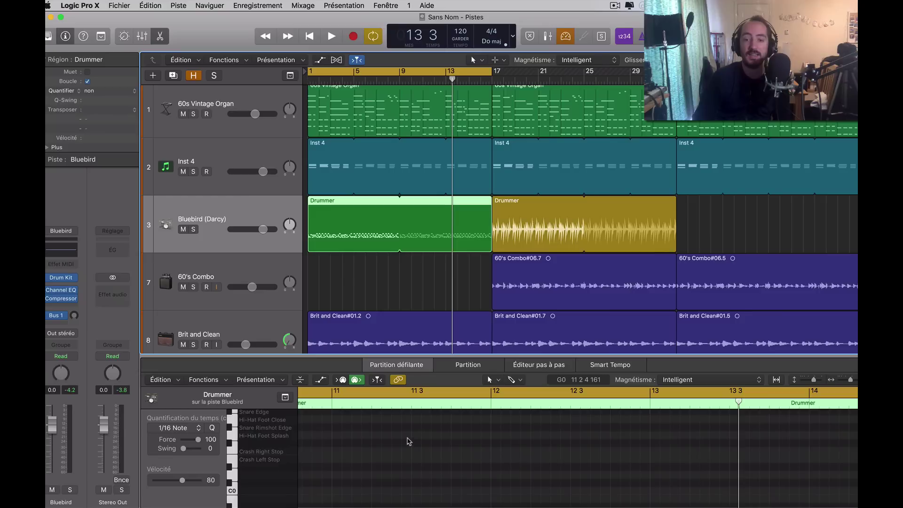
scroll(405, 440, up, 3)
scroll(408, 441, left, 5)
scroll(408, 440, up, 3)
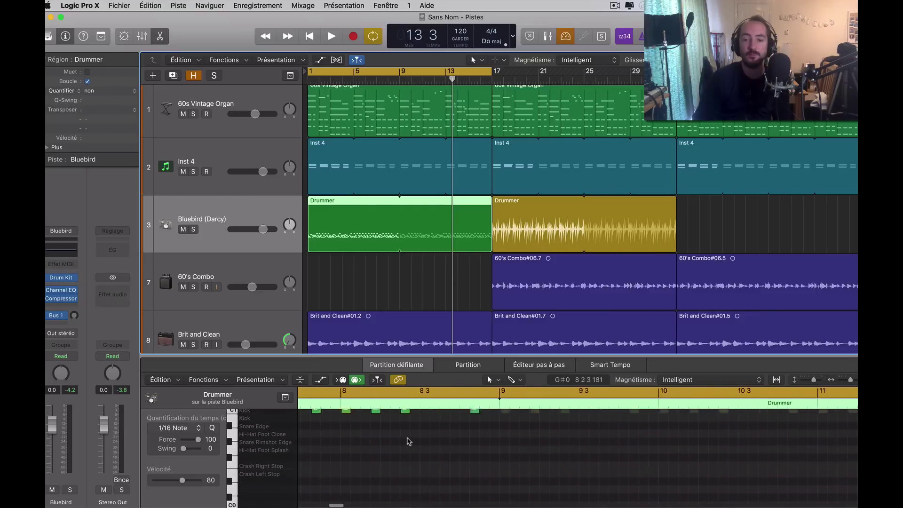
scroll(386, 471, left, 6)
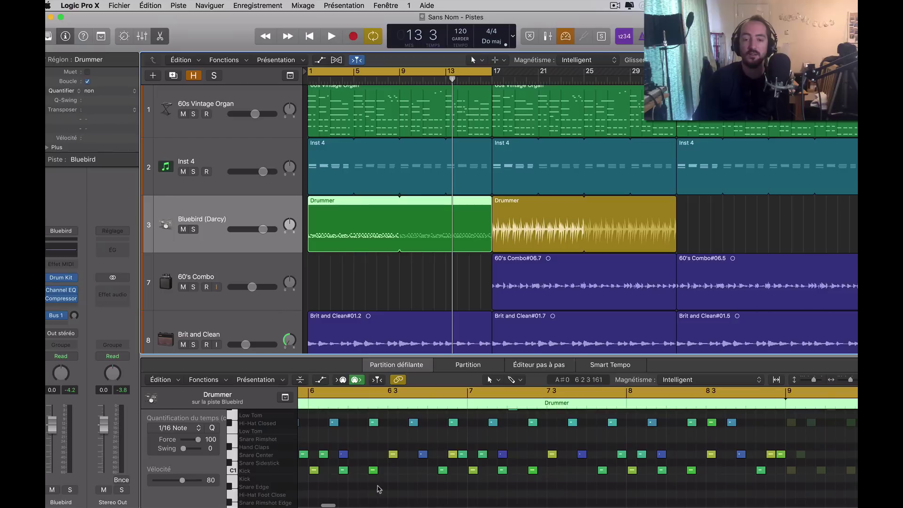
- Audition two kick notes of the converted region and examine its kick, snare and hi-hat notes from bar 1
click(346, 471)
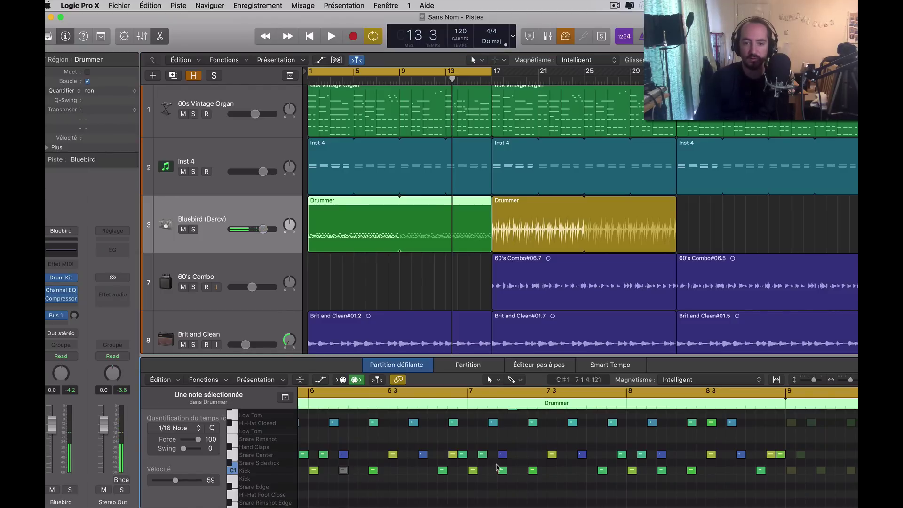
click(473, 470)
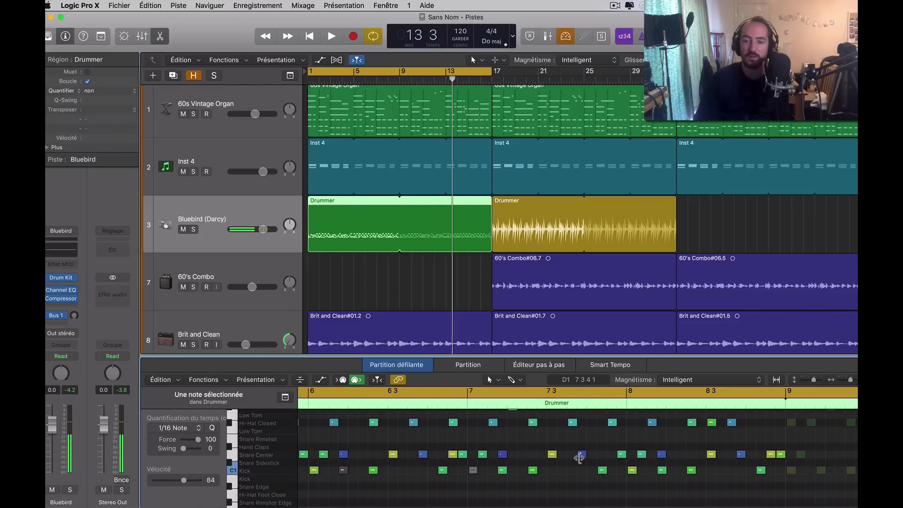
scroll(576, 455, left, 5)
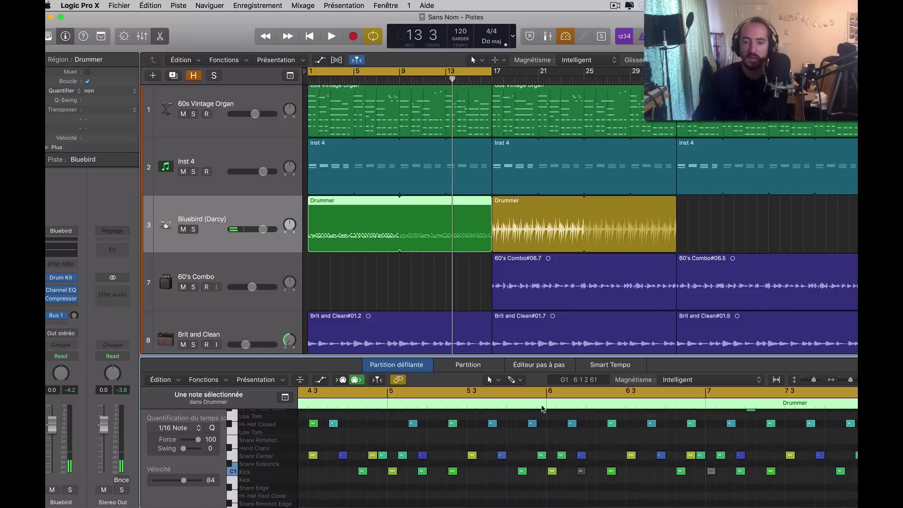
scroll(542, 408, left, 6)
scroll(542, 409, down, 4)
scroll(512, 442, left, 2)
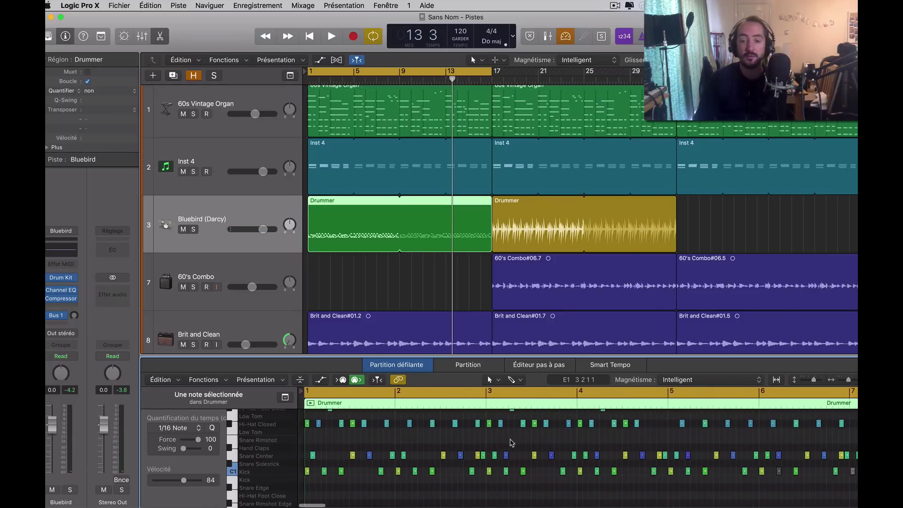
scroll(512, 443, up, 3)
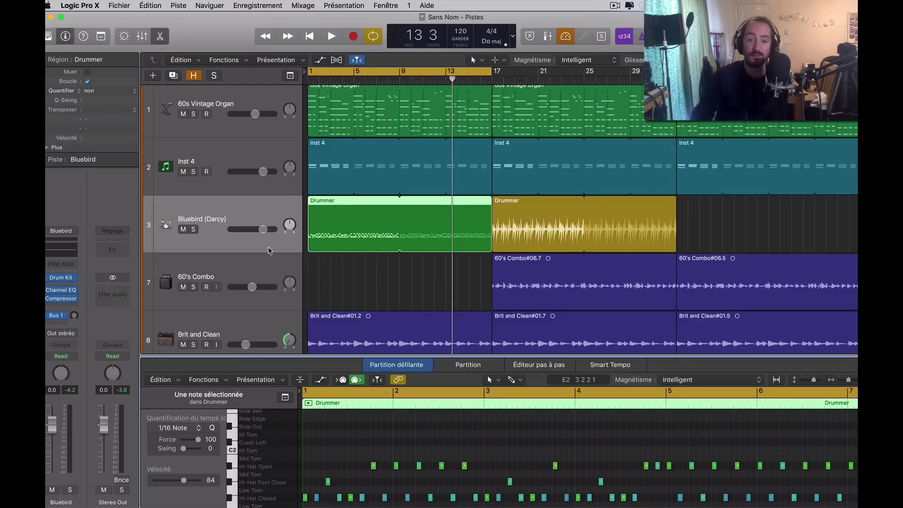
- Mute and hide Bluebird track 3, and unhide and unmute Bluebird tracks 4, 5 and 6 in its place
click(184, 230)
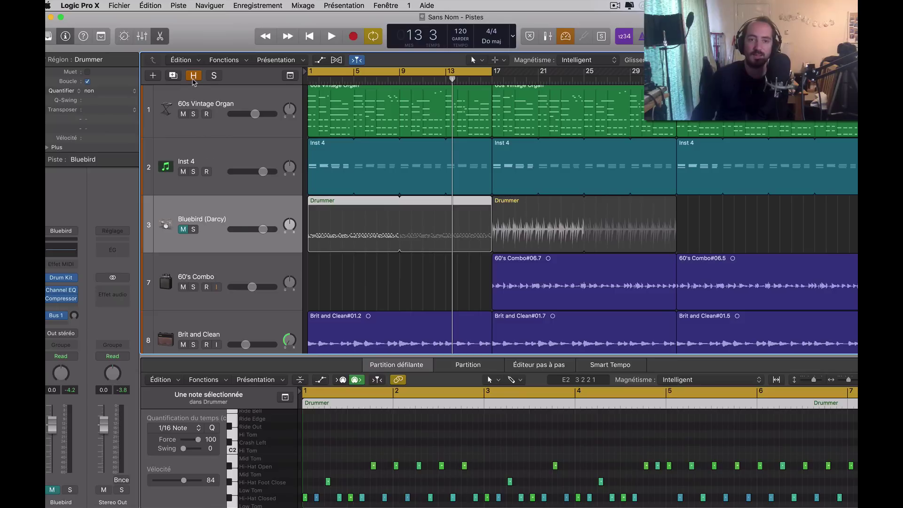
click(192, 78)
scroll(187, 153, down, 2)
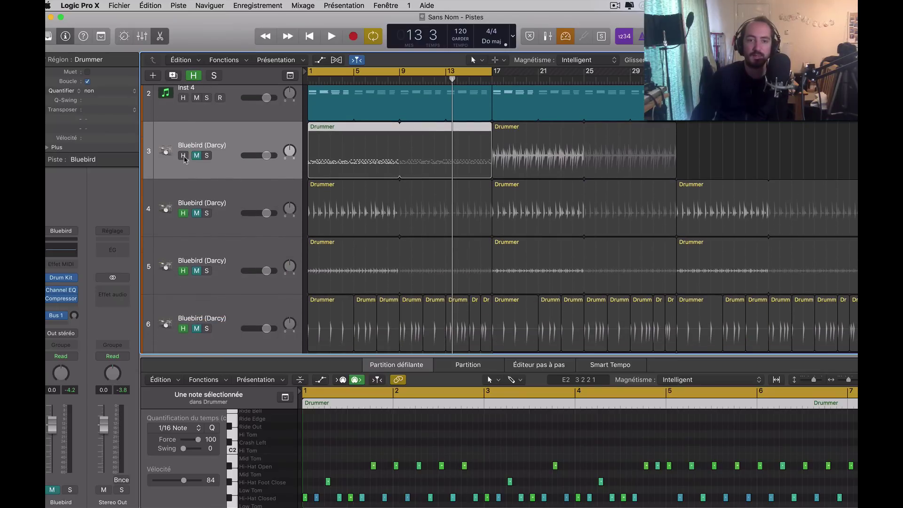
drag(184, 213, 190, 329)
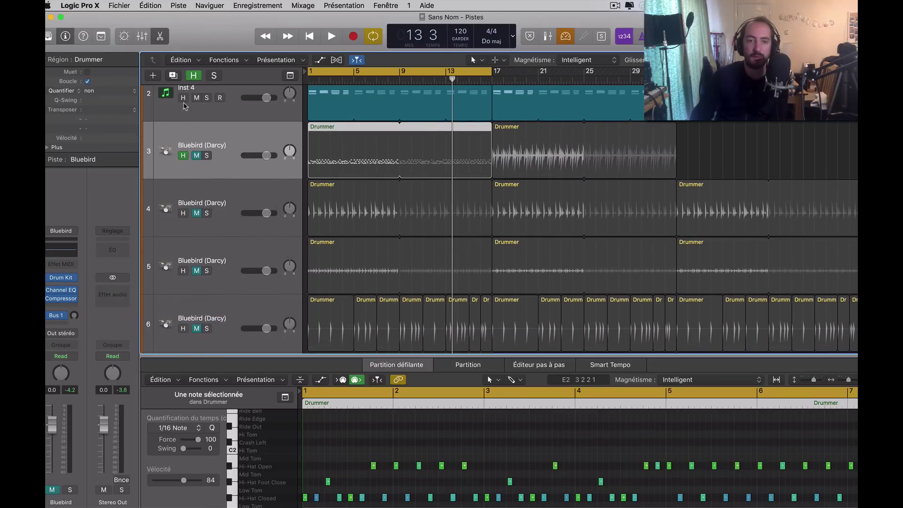
click(193, 76)
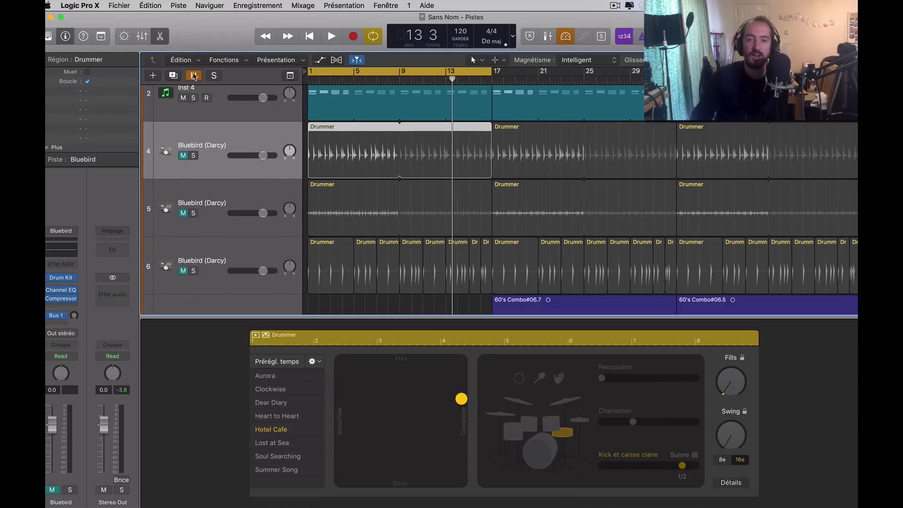
drag(185, 156, 187, 278)
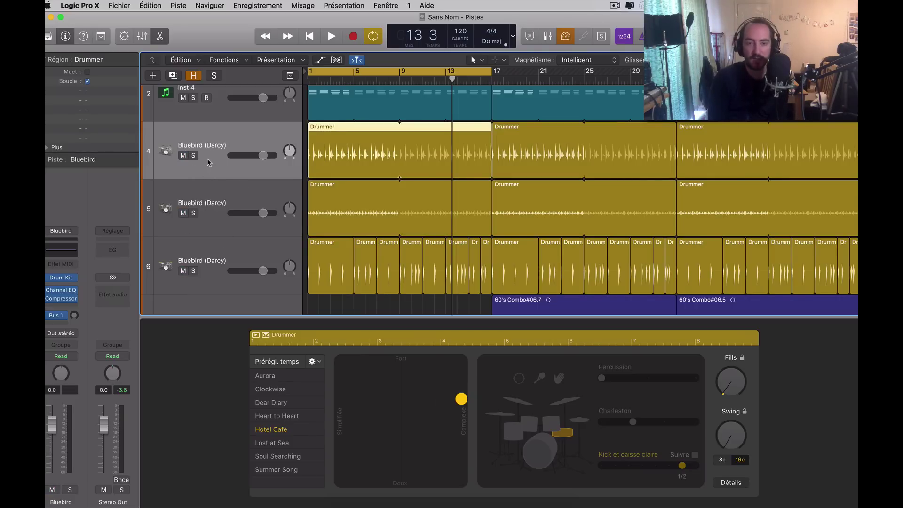
click(219, 211)
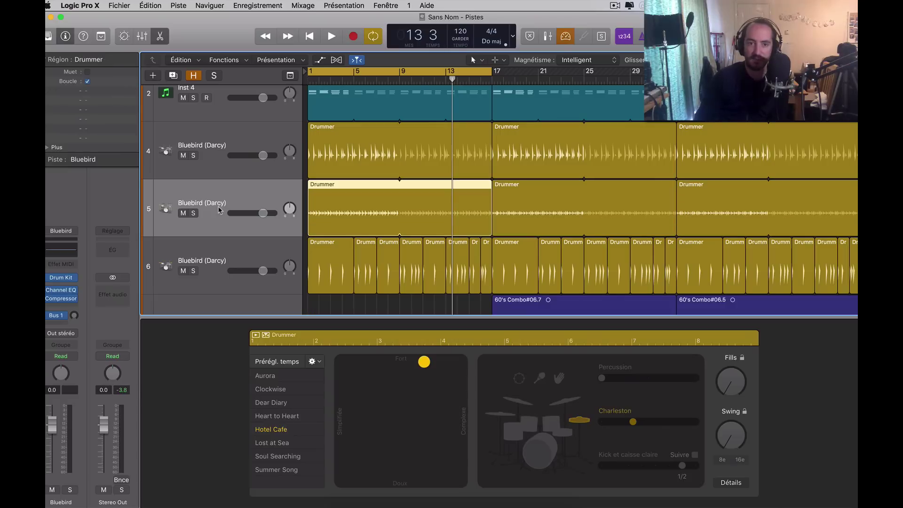
click(194, 156)
click(194, 212)
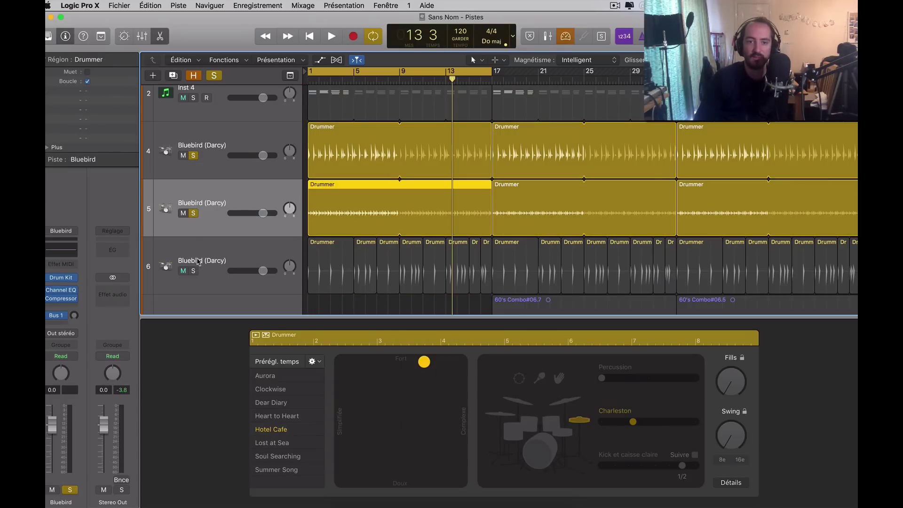
click(194, 276)
click(194, 214)
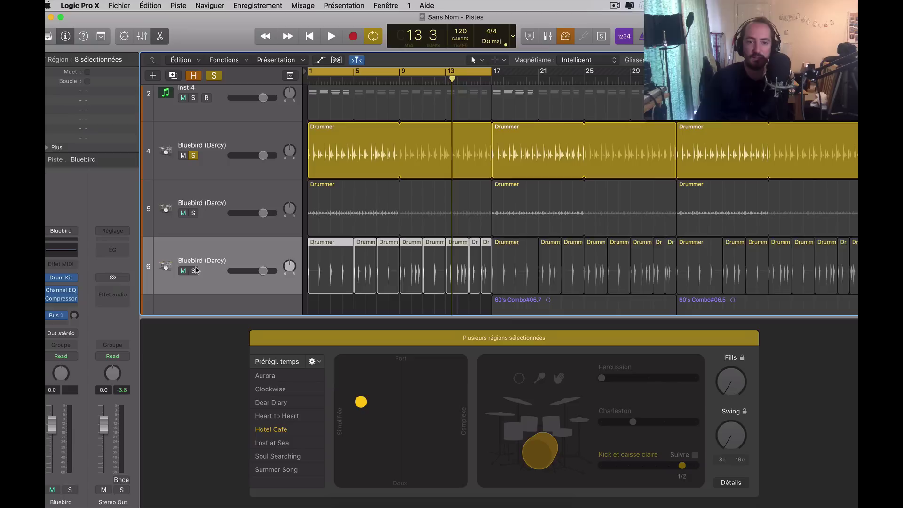
click(194, 270)
click(194, 214)
click(197, 166)
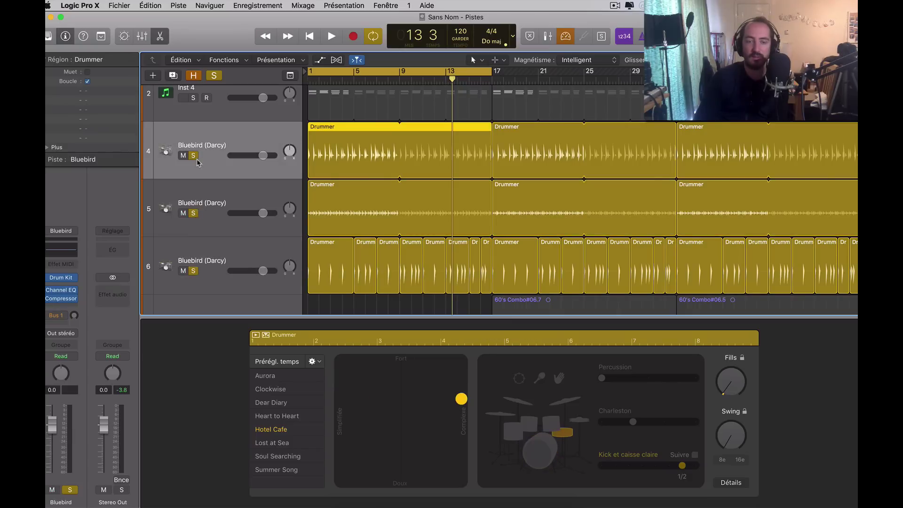
click(194, 156)
click(194, 213)
click(194, 270)
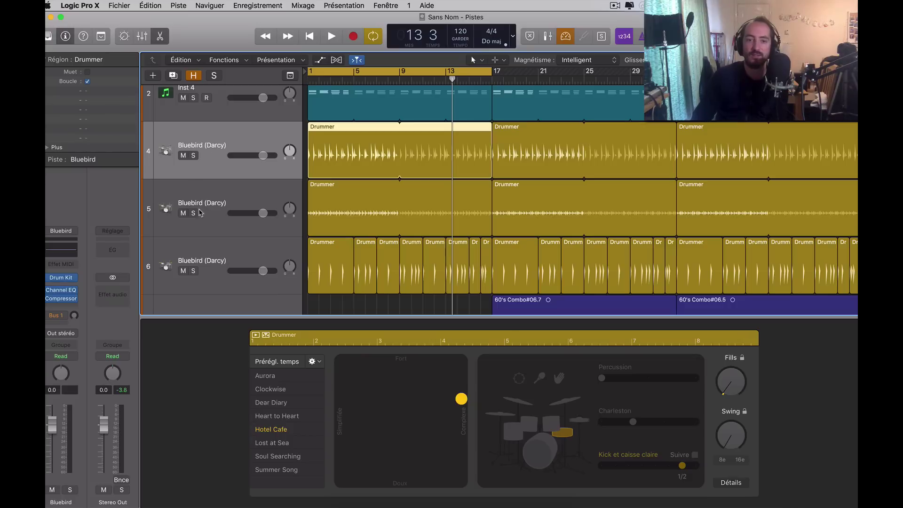
- Solo Bluebird track 4 and play it, adding tracks 5 and 6 to the solo one by one before stopping
click(194, 155)
key(space)
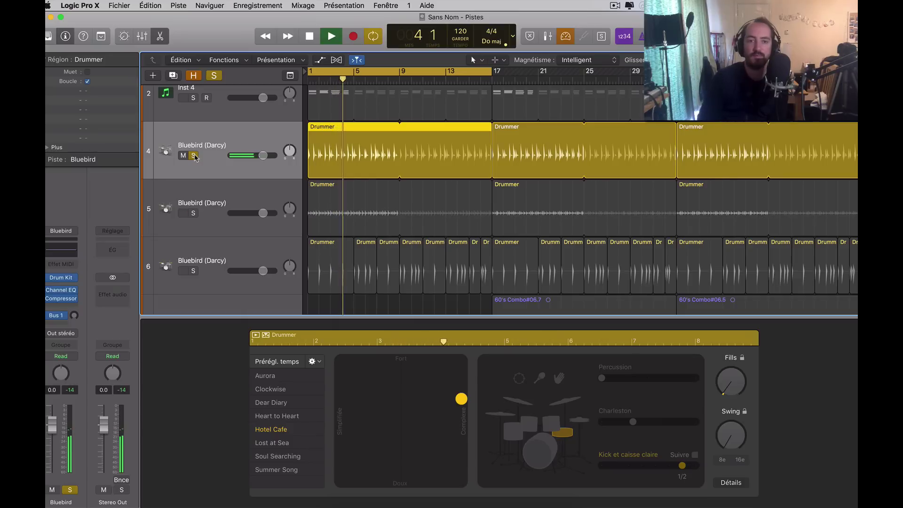
click(193, 213)
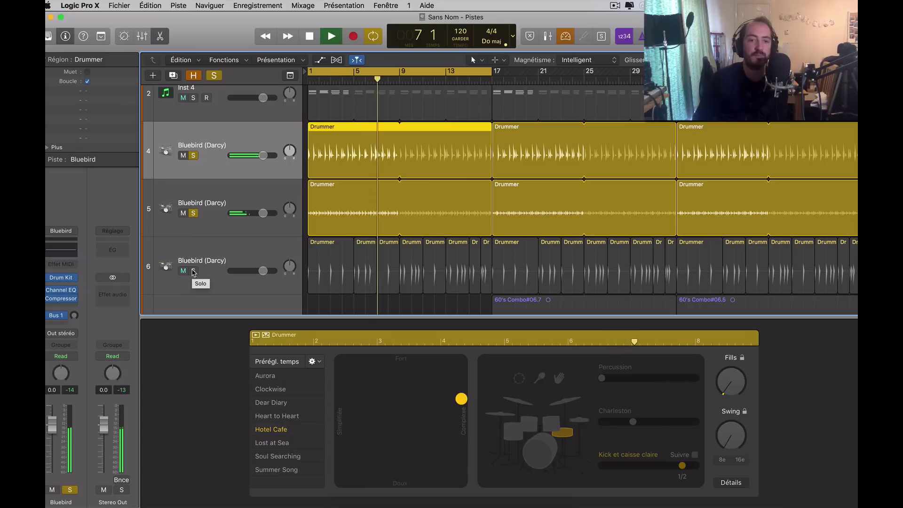
click(193, 271)
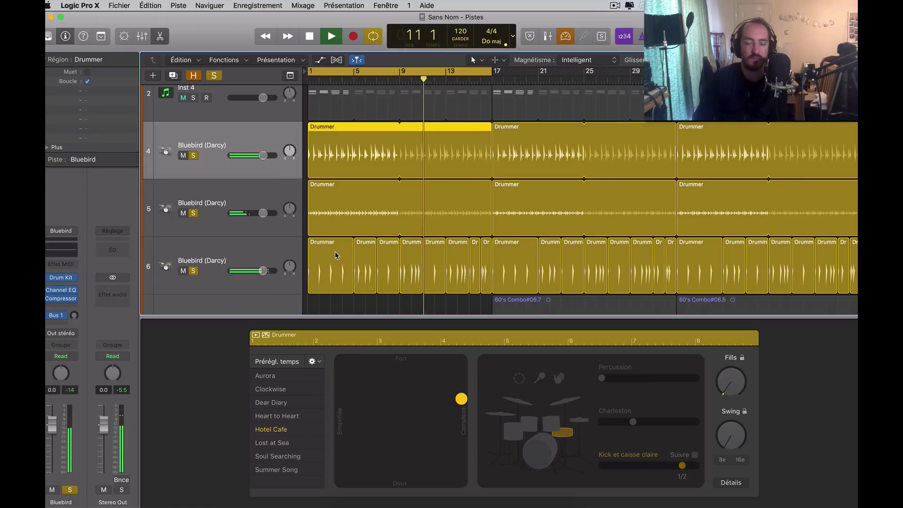
key(space)
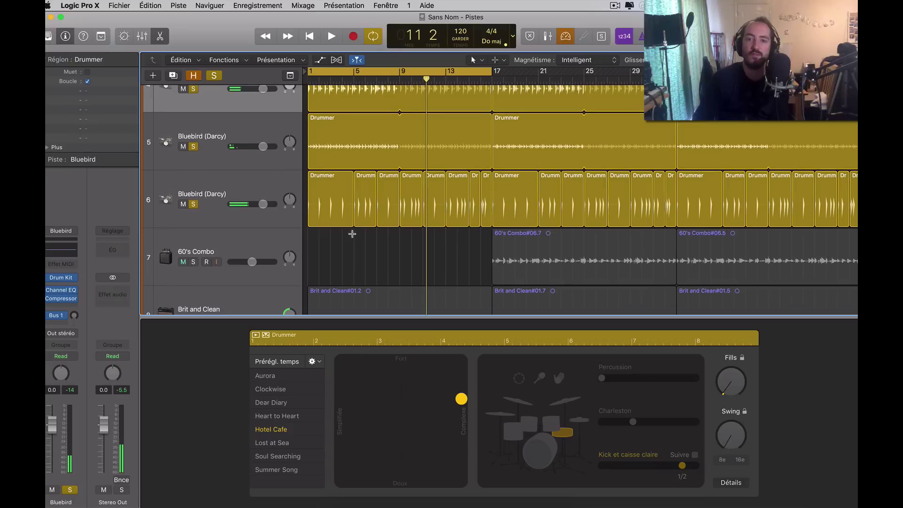
- Select only the first Drummer region, covering bars 1 to 4, on Bluebird track 6
scroll(417, 233, down, 3)
scroll(418, 231, up, 1)
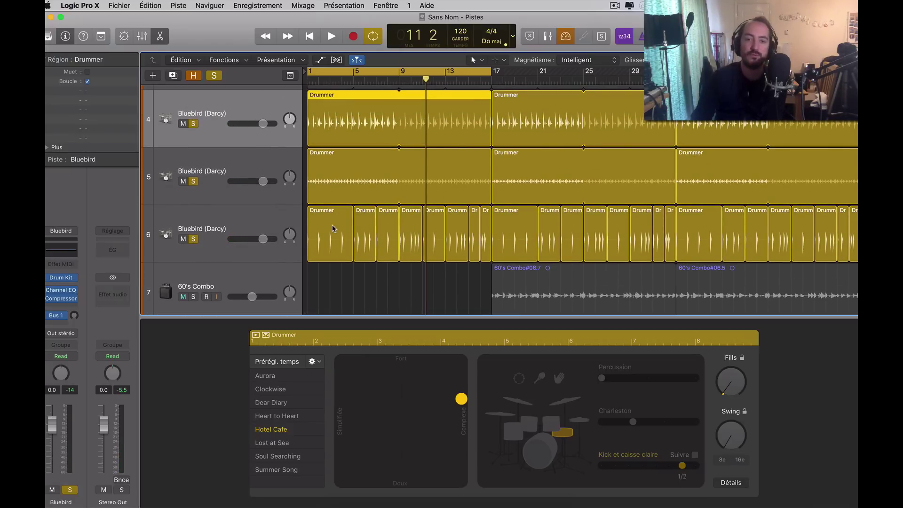
click(245, 224)
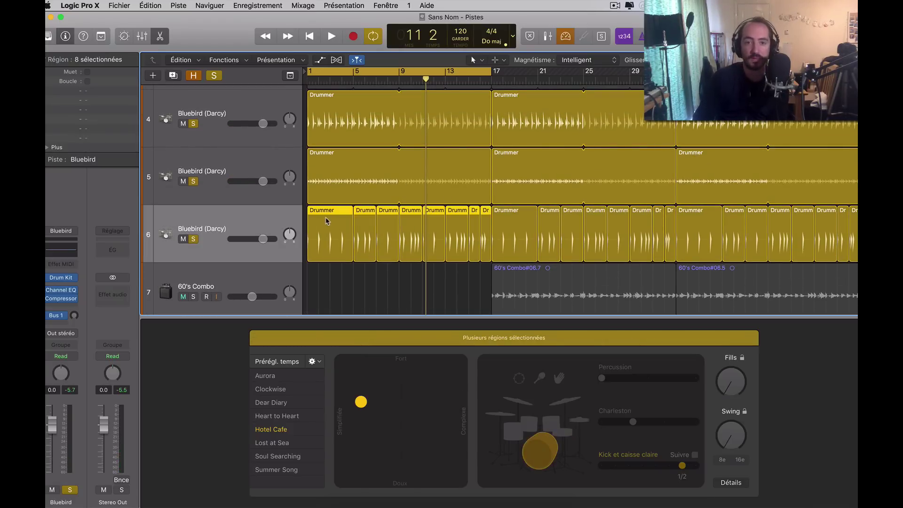
click(336, 287)
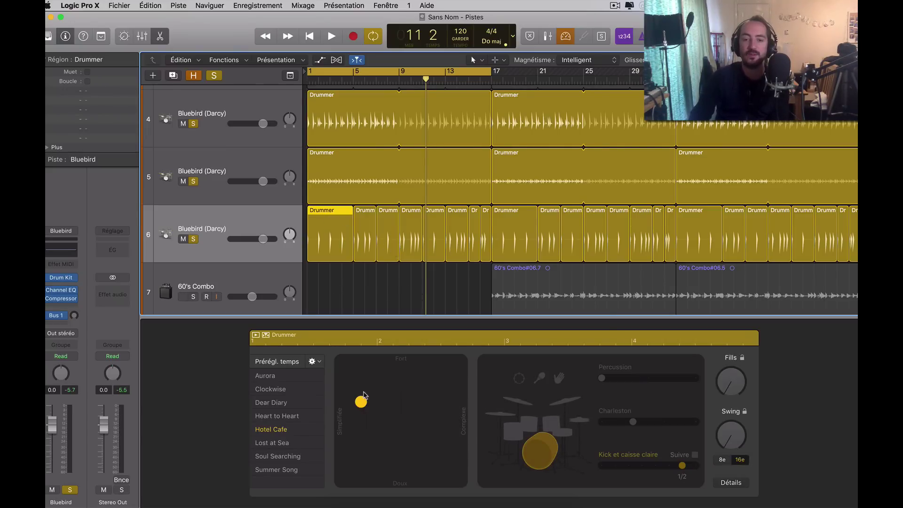
- Try a more complex kick pattern in the region for bars 1 to 4, play it, and return the pattern to the simple side
click(442, 403)
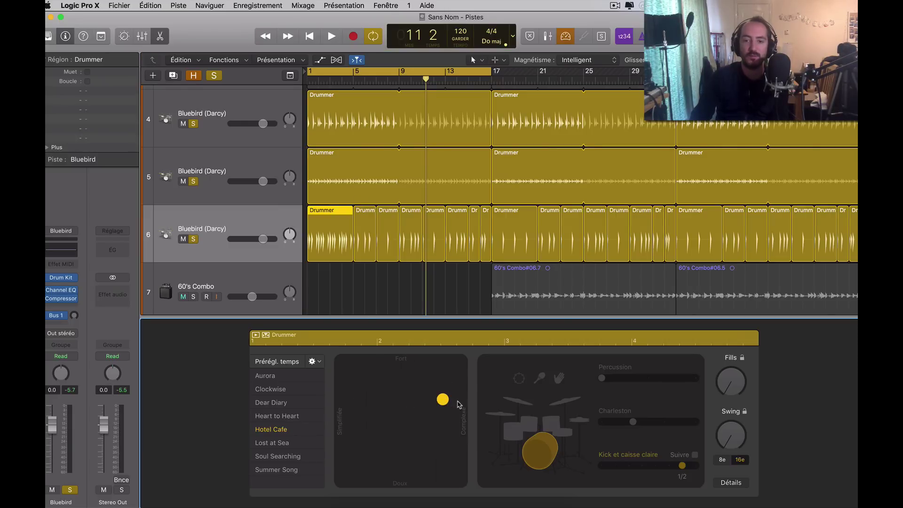
key(space)
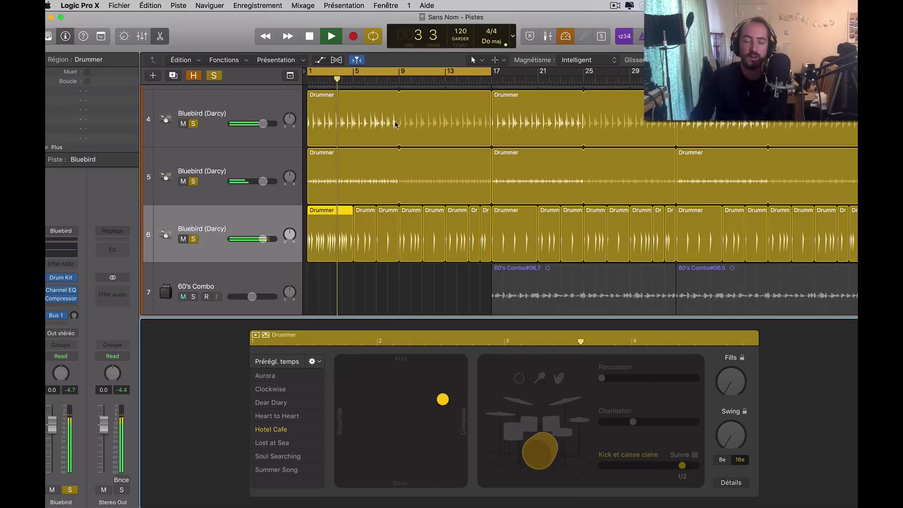
key(space)
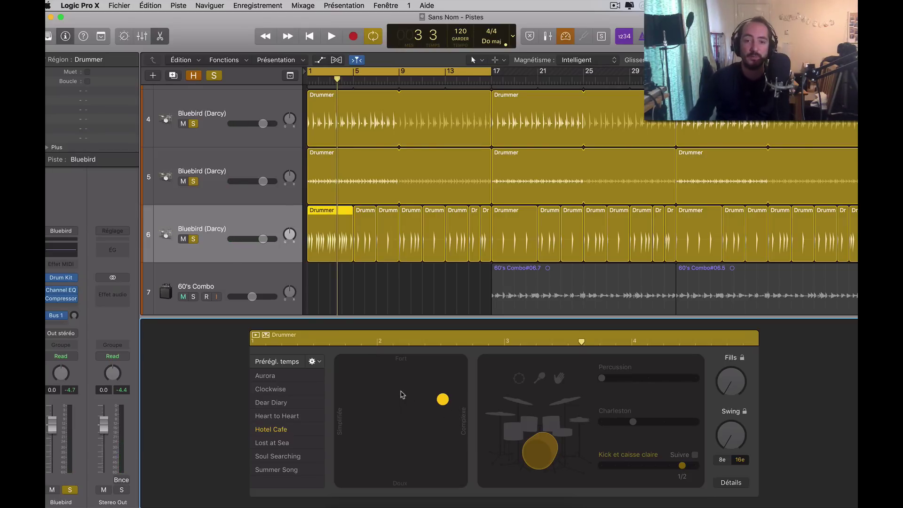
drag(367, 402, 357, 403)
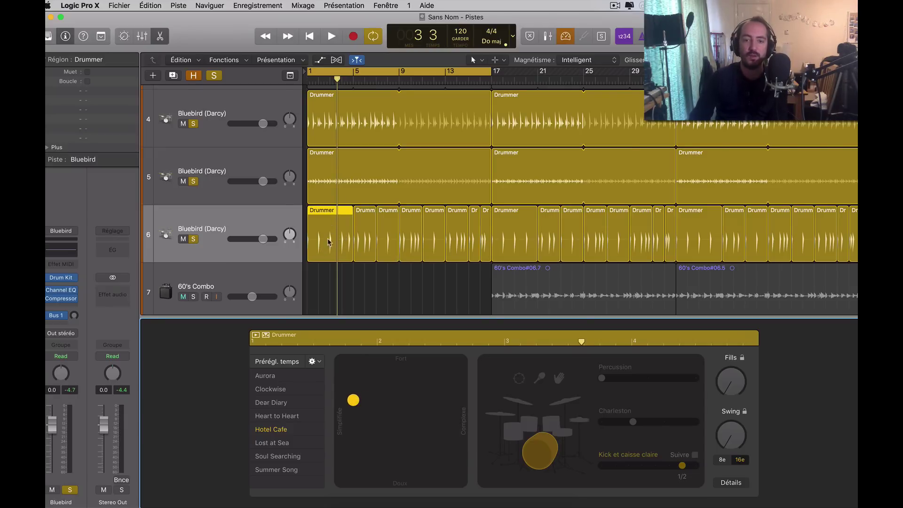
- Select the following kick regions on Bluebird track 6 up to bar 16 one by one and compare their complexity settings
click(363, 214)
click(382, 228)
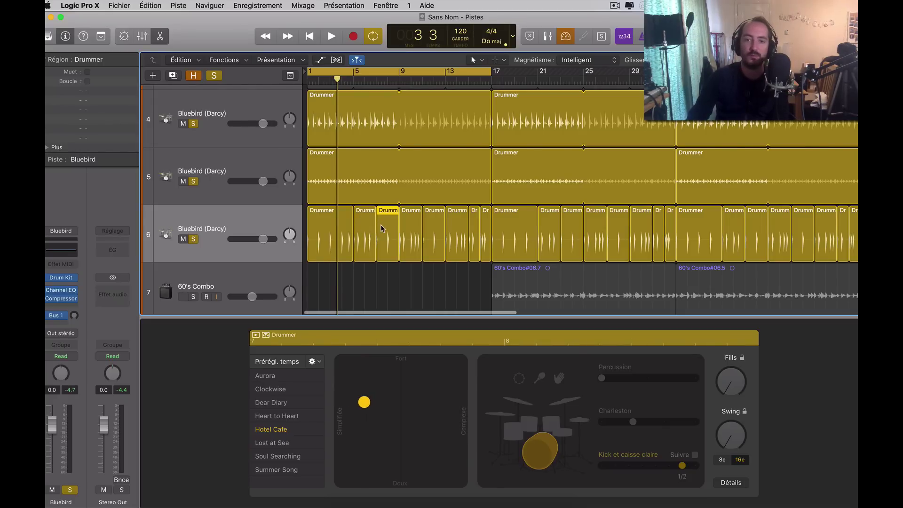
click(413, 221)
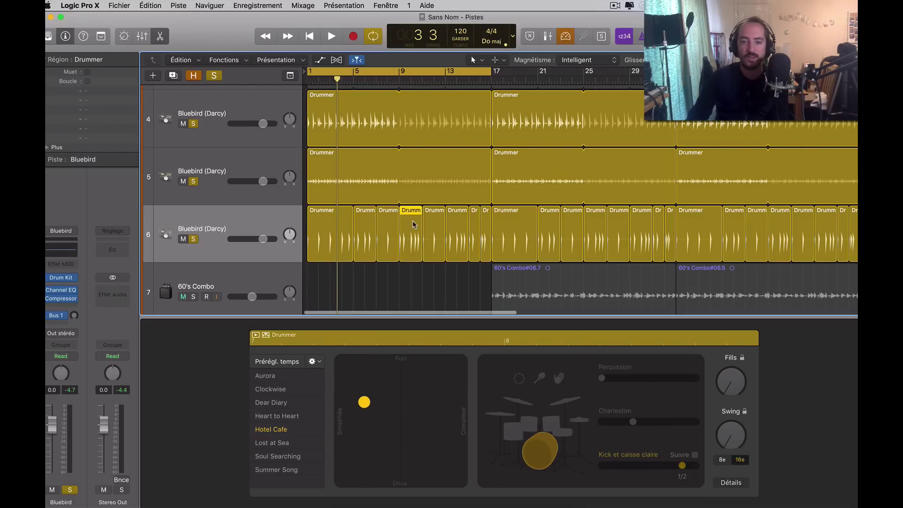
click(439, 219)
click(461, 223)
click(474, 227)
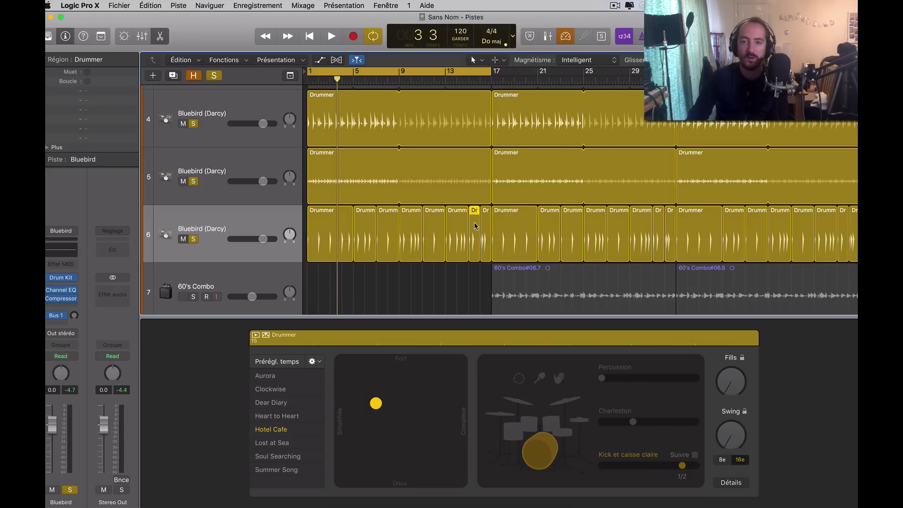
click(485, 225)
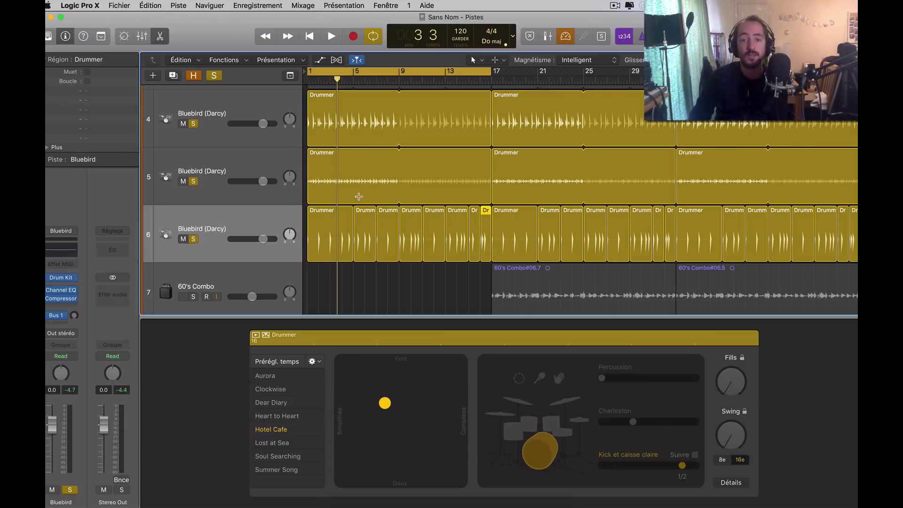
- Split the hi-hat region on Bluebird track 5 at bars 5 and 9, and set Charleston to its minimum for bars 5 to 8
double_click(353, 197)
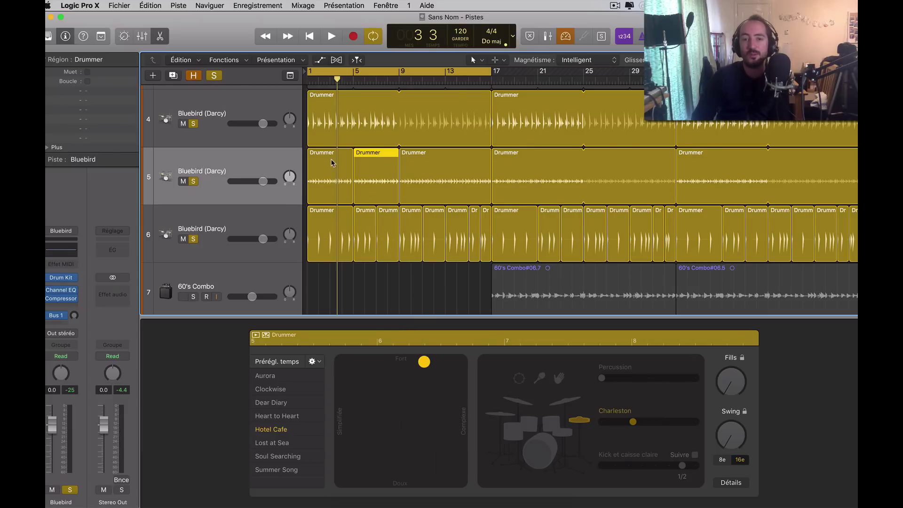
drag(633, 422, 605, 423)
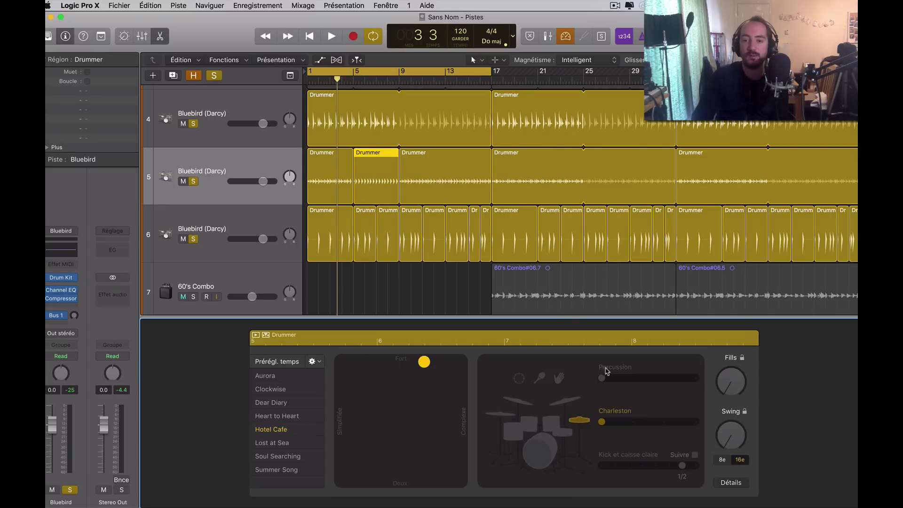
mouse_move(427, 368)
mouse_down()
mouse_move(417, 373)
mouse_move(420, 411)
mouse_move(416, 366)
mouse_up()
- Lower the hi-hat intensity for bars 1 to 4 on Bluebird track 5 to about midway between Fort and Doux
click(343, 169)
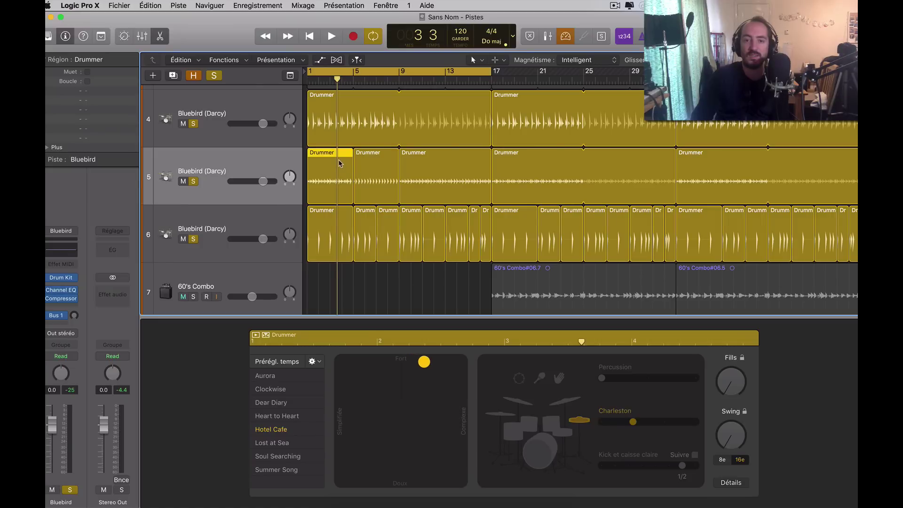
click(635, 422)
drag(427, 370, 428, 427)
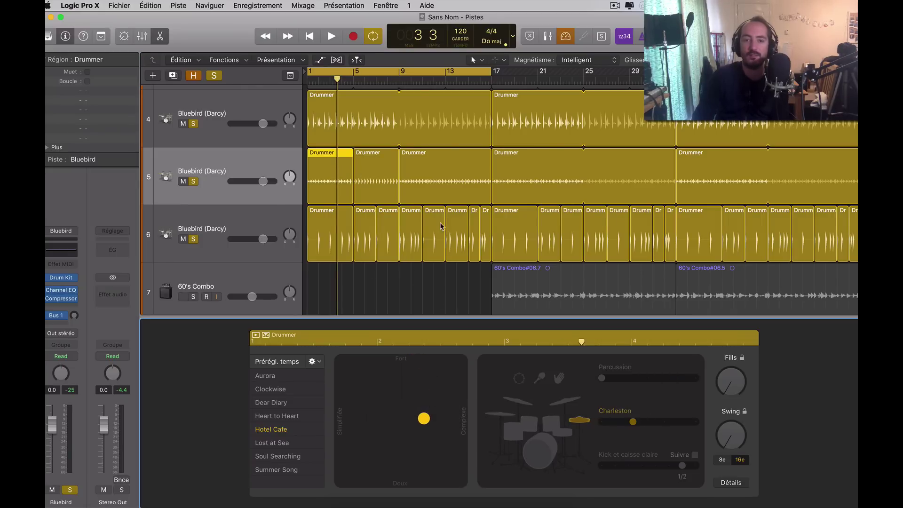
- Play the song with all track solos cleared and slightly lower the volumes of the Inst 4 and 60s Vintage Organ tracks
key(space)
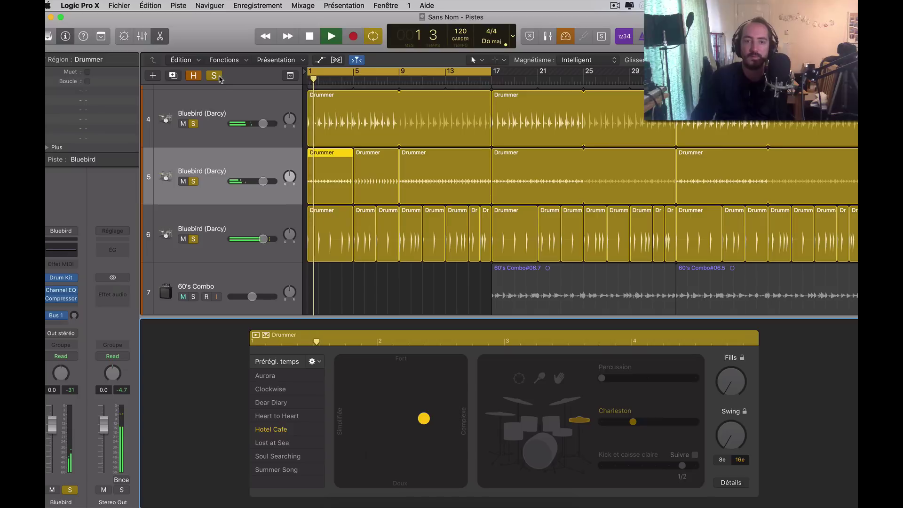
click(218, 78)
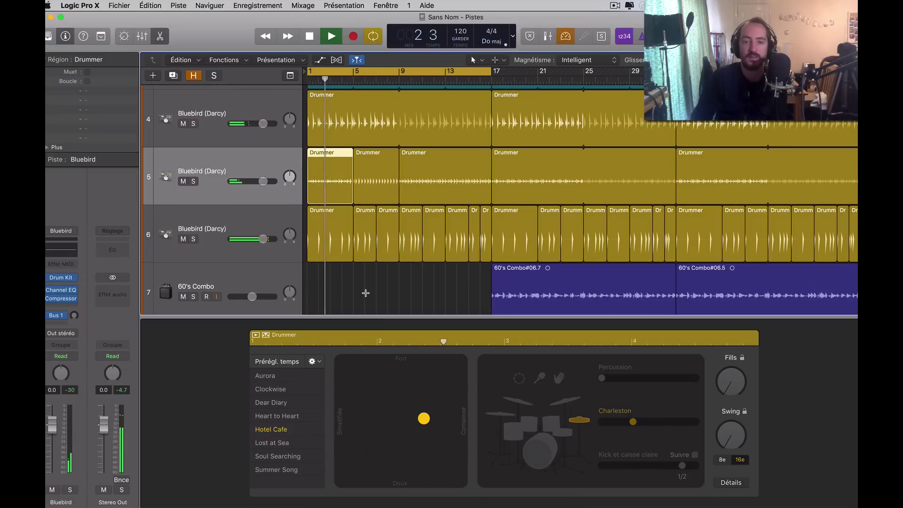
scroll(263, 183, up, 5)
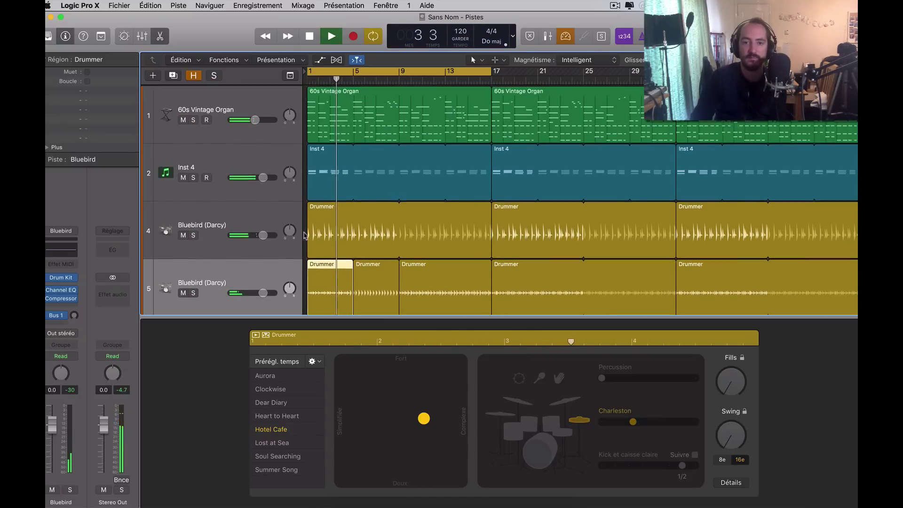
drag(262, 180, 257, 179)
drag(254, 119, 248, 119)
scroll(326, 187, down, 5)
scroll(329, 177, up, 2)
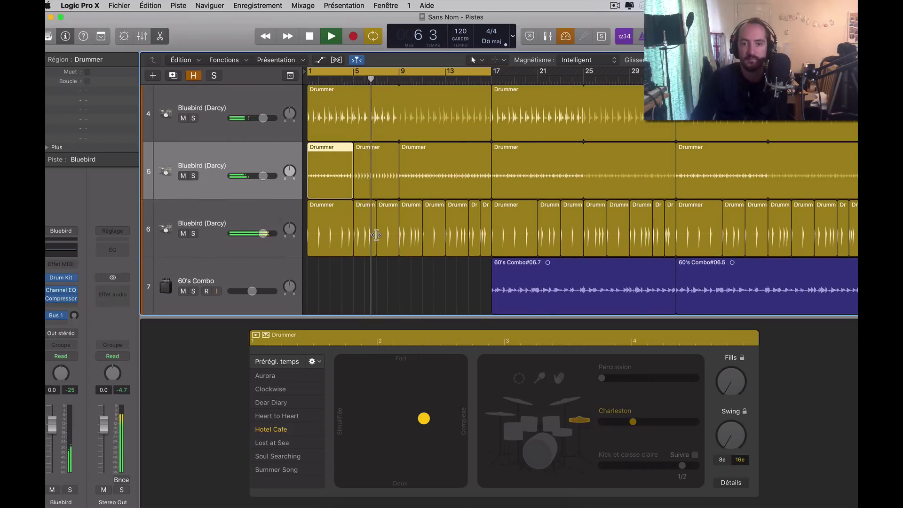
- Try the maximum Charleston setting on the hi-hat region for bars 9 to 16 during playback, and stop
click(405, 167)
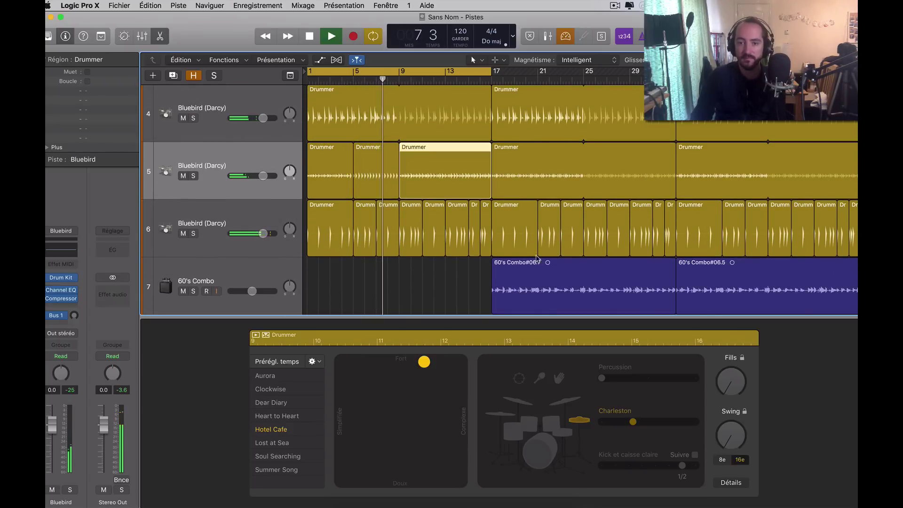
drag(633, 422, 696, 422)
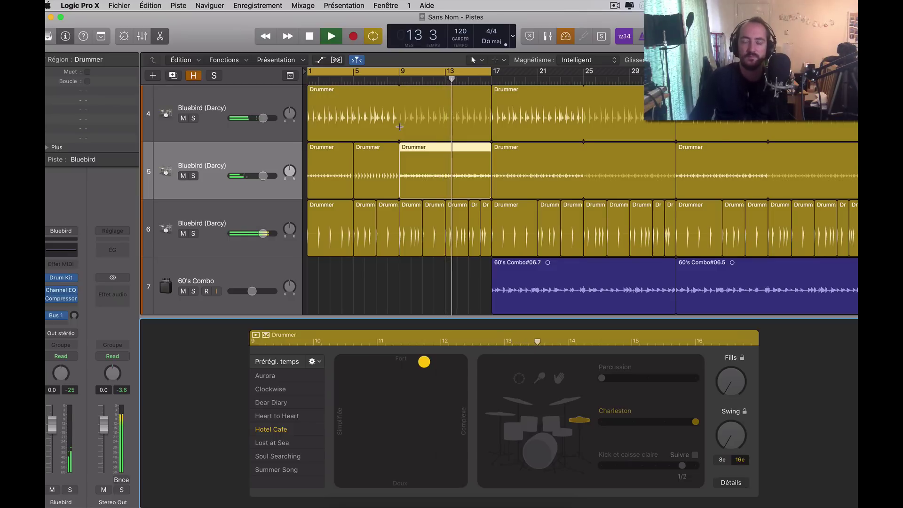
key(space)
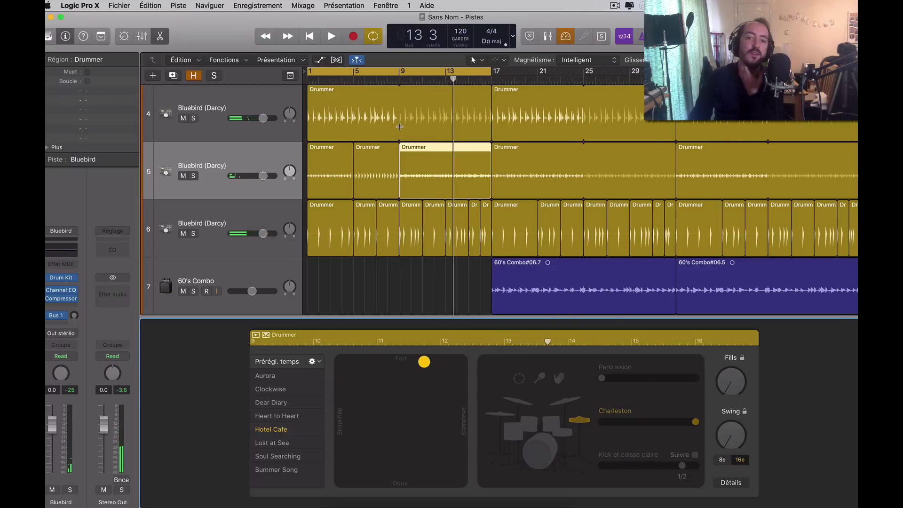
- Split the snare region on Bluebird track 4 at bar 9 and select the part covering bars 9 to 16
click(399, 126)
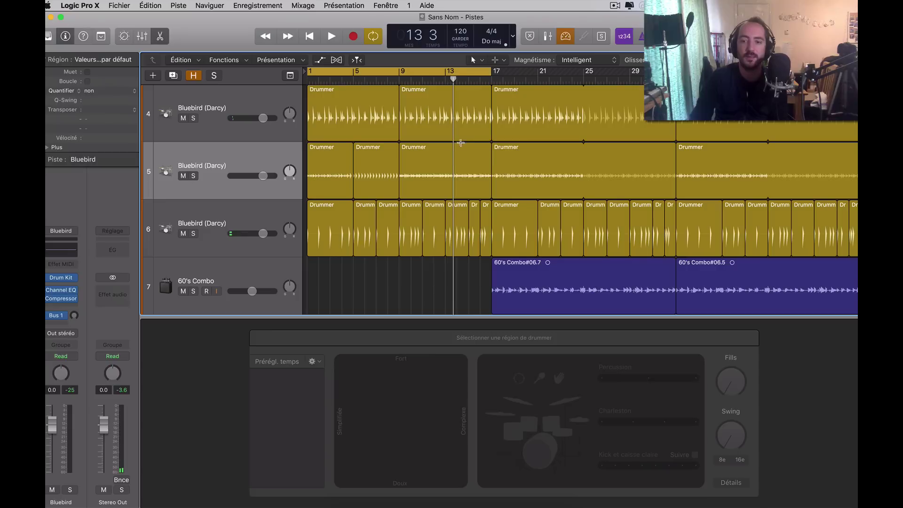
click(429, 100)
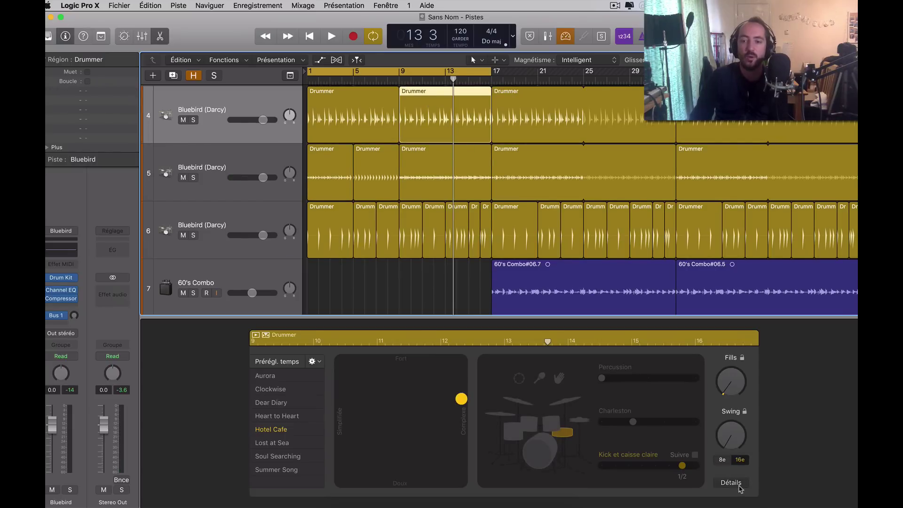
- Set Charleston to about two-thirds for the hi-hat region in bars 9 to 16 and play it briefly from bar 9
click(435, 160)
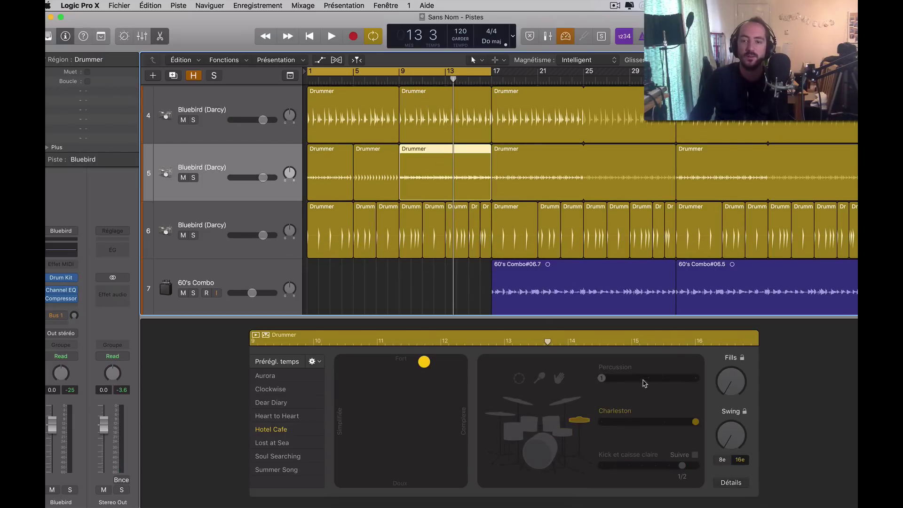
click(634, 422)
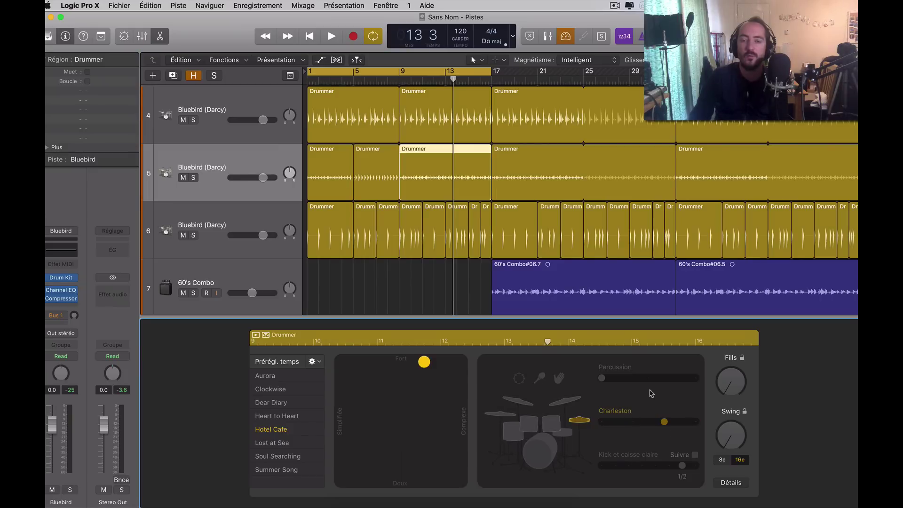
click(394, 79)
key(space)
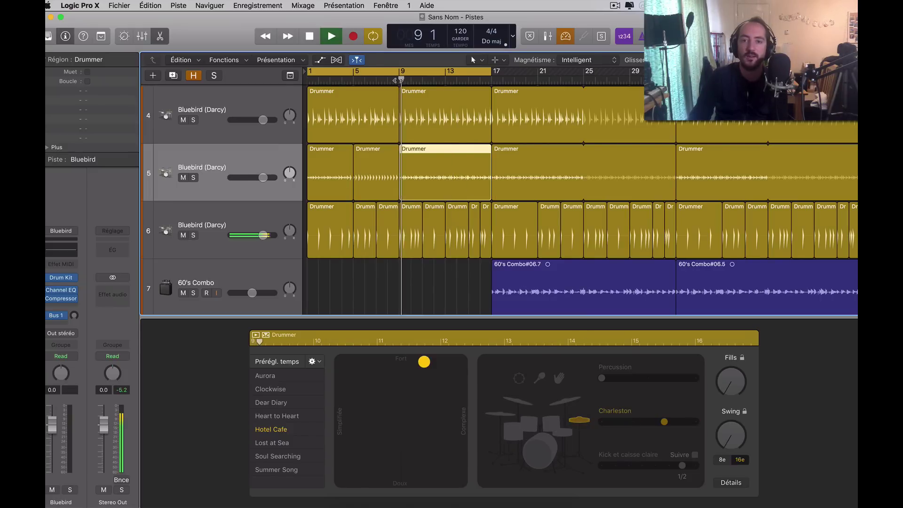
key(space)
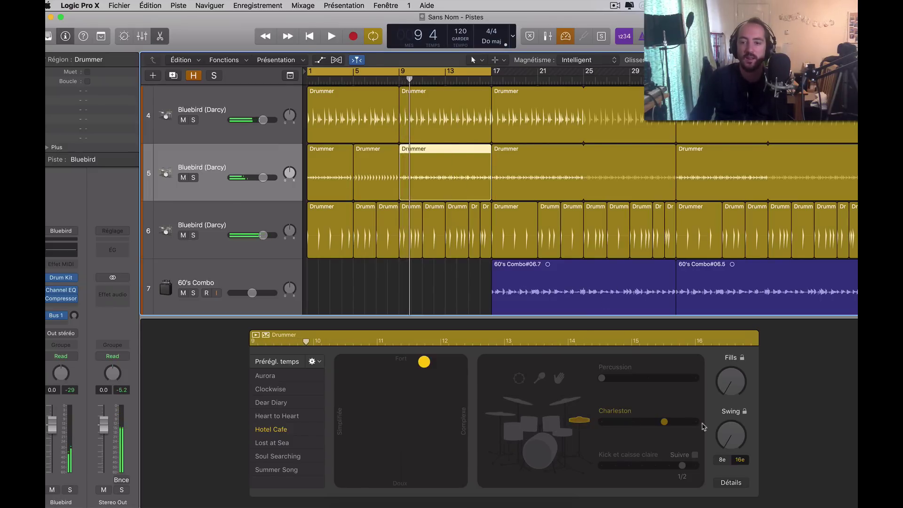
- Show the hi-hat region's detail settings, turn Sensation fully to Push and open the Charleston partway, and start playback
click(737, 484)
drag(540, 422, 540, 367)
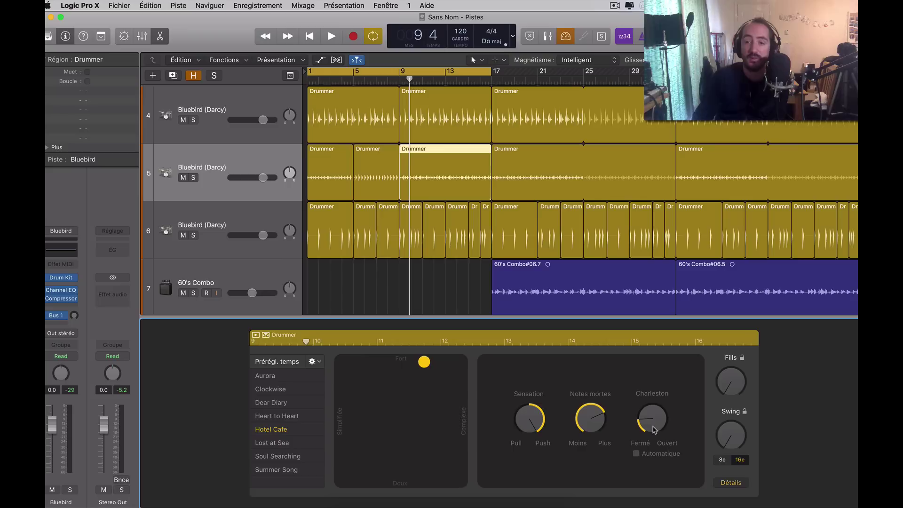
key(space)
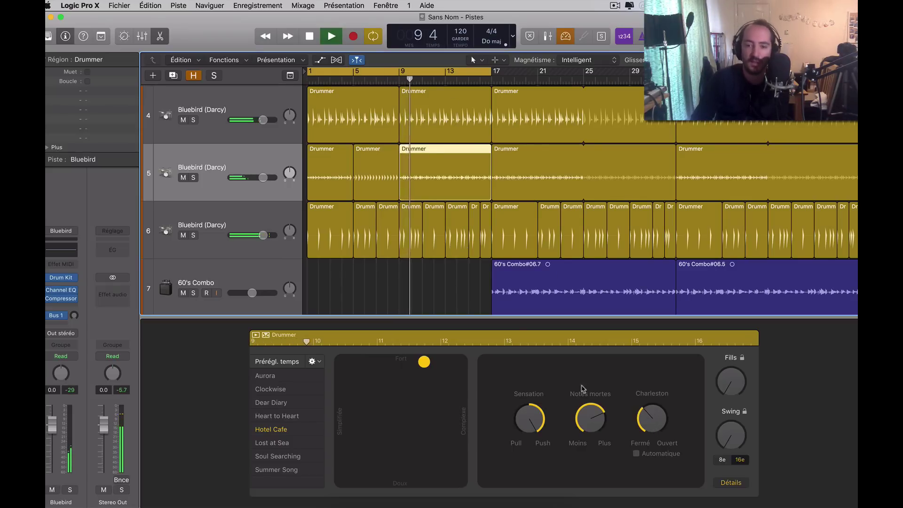
- Turn the hi-hat region's Sensation toward Pull and play it again from bar 9
drag(532, 418, 533, 444)
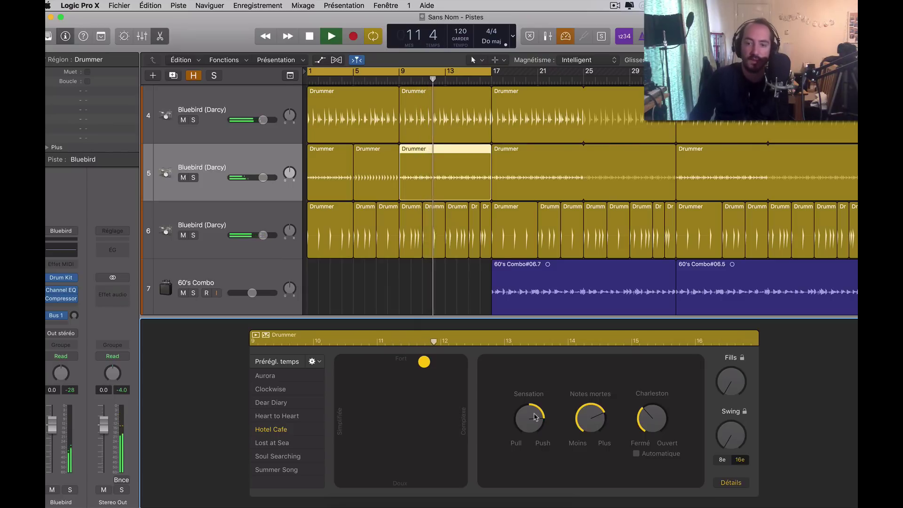
key(space)
drag(536, 417, 515, 493)
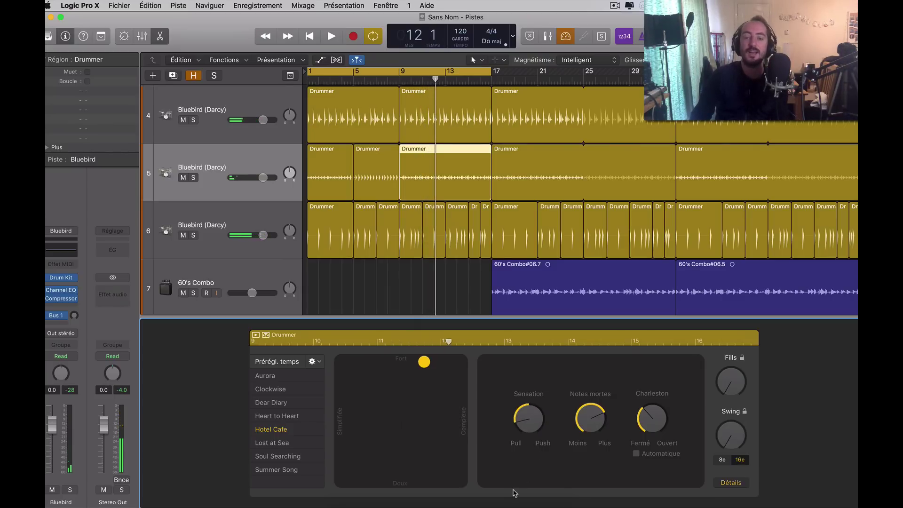
click(400, 83)
key(space)
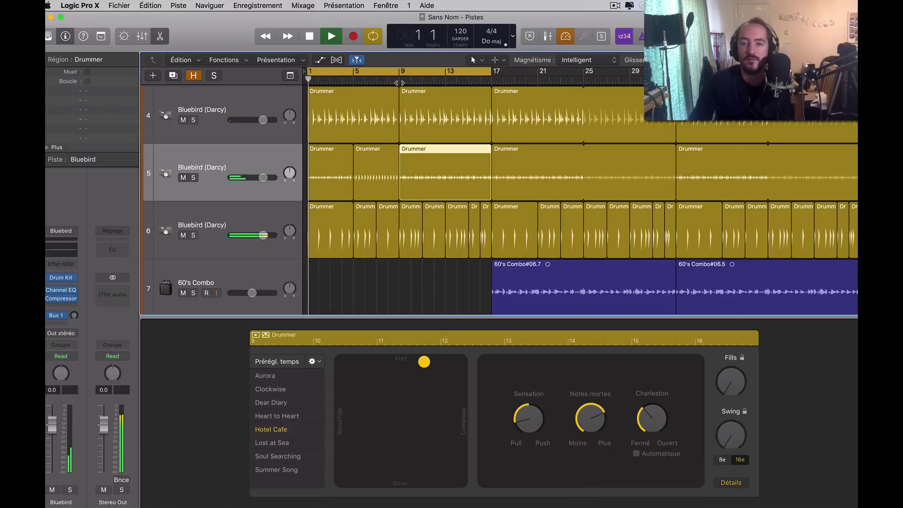
click(400, 83)
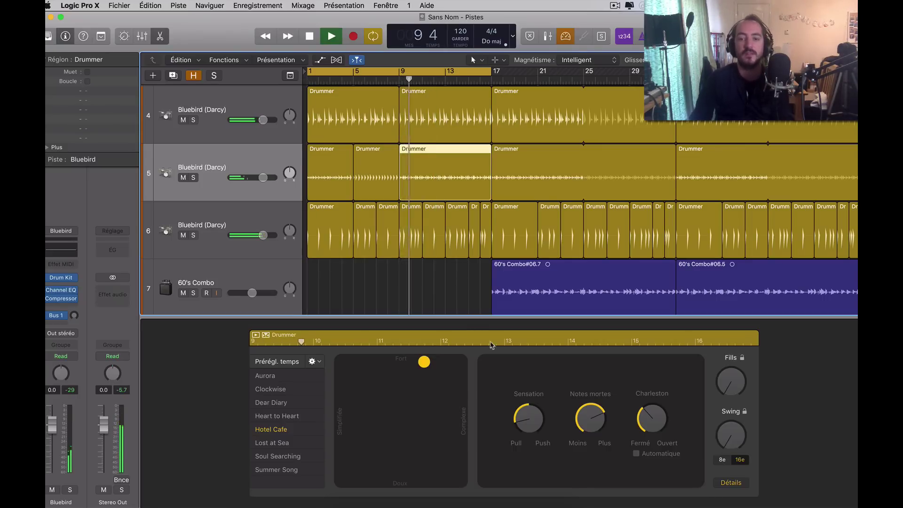
- Check the detail settings of the snare region in bars 9 to 16, return to the main settings and select the region for bars 1 to 8
click(434, 126)
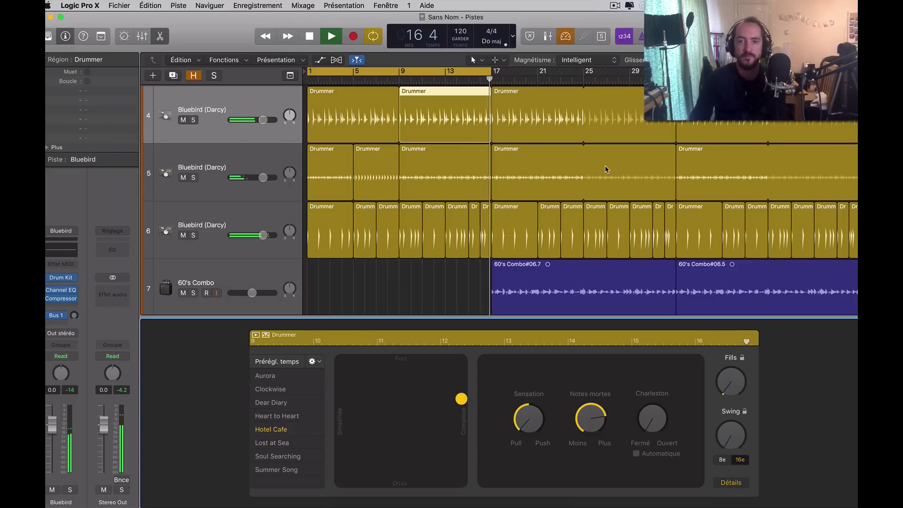
key(space)
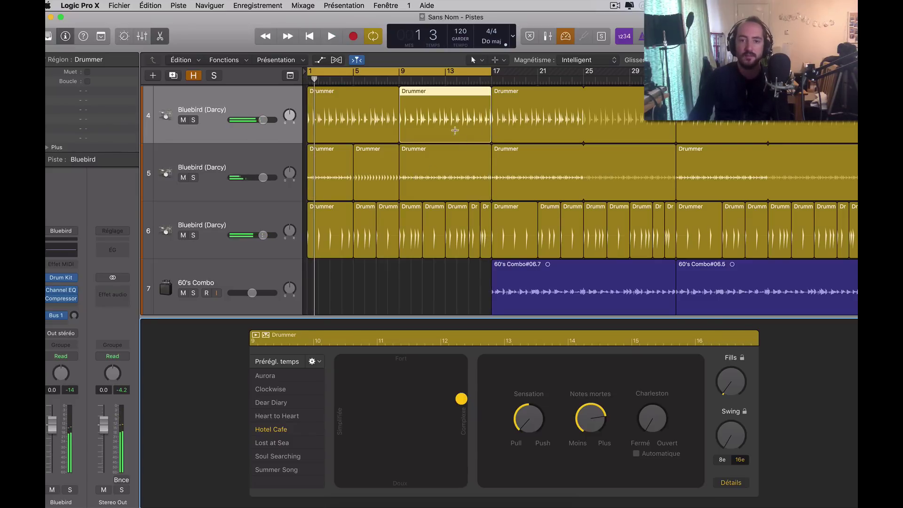
click(731, 483)
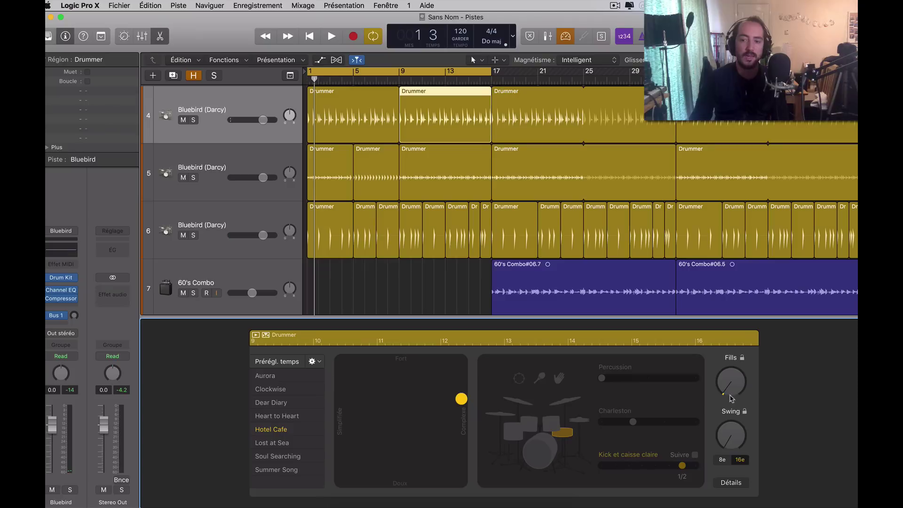
click(375, 116)
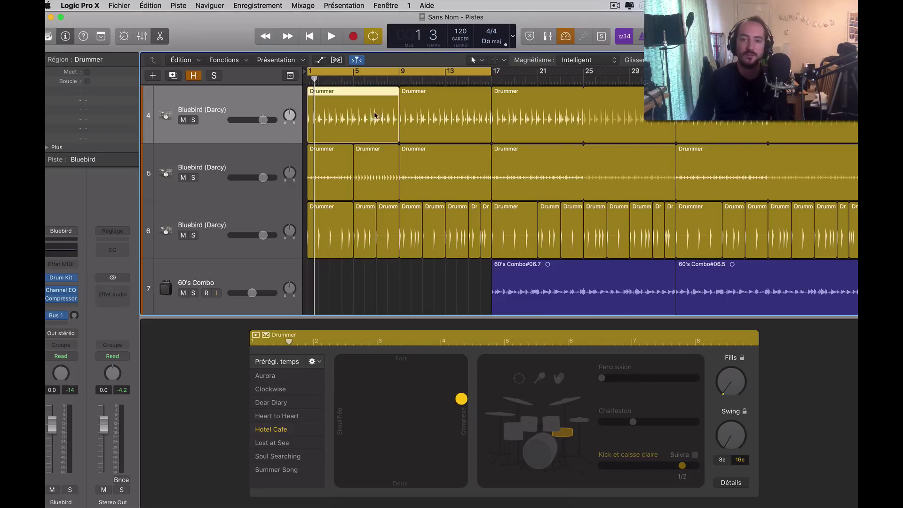
- Switch off the cycle, play the end of the bars 1 to 8 snare region with Fills near halfway, and reduce Fills to just above minimum
key(c)
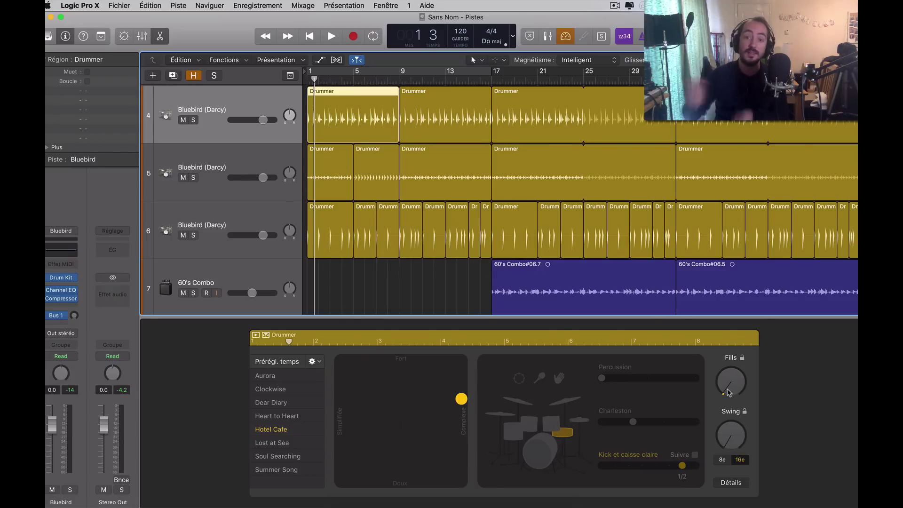
click(728, 389)
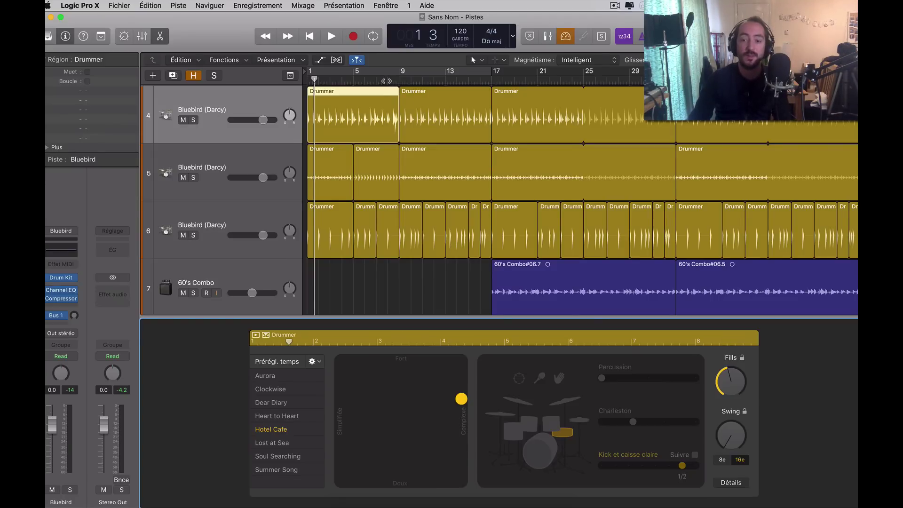
click(387, 81)
key(space)
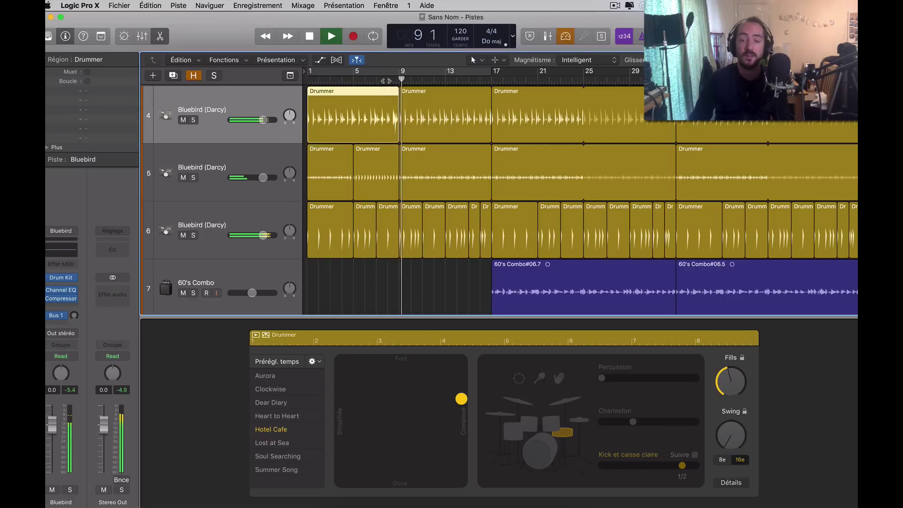
key(space)
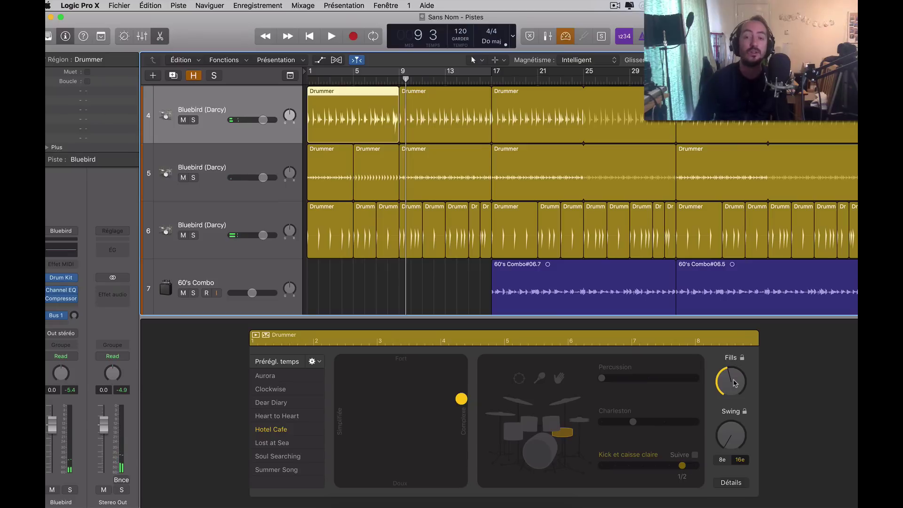
drag(734, 380, 732, 384)
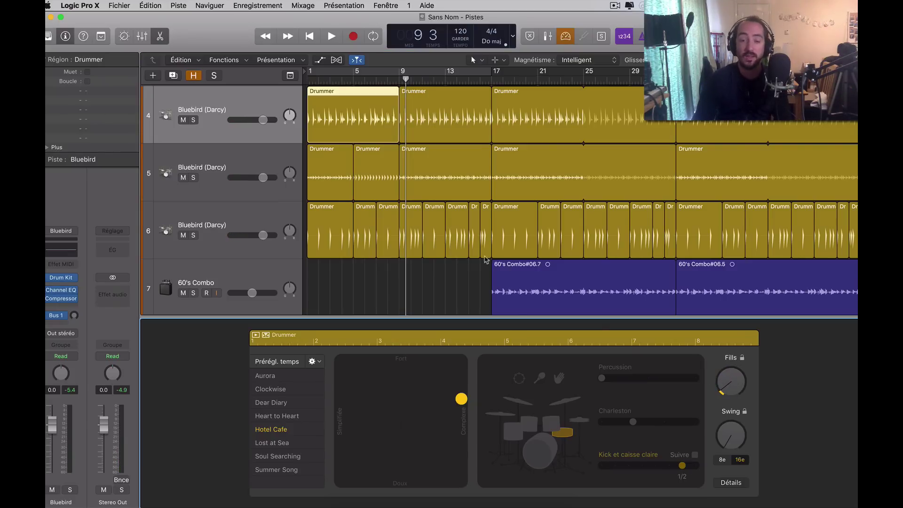
- Lower the volume of the kick Drummer track 6 to -1.3 dB
click(227, 161)
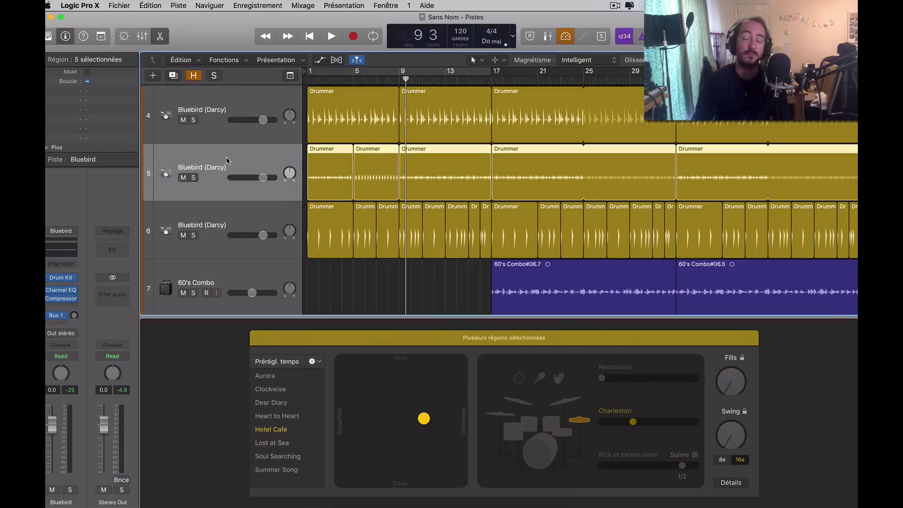
click(247, 98)
click(225, 161)
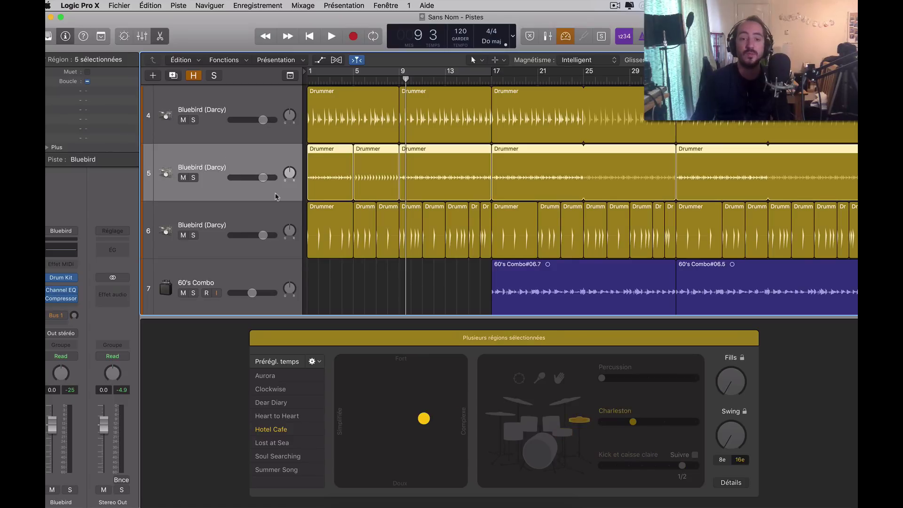
click(238, 227)
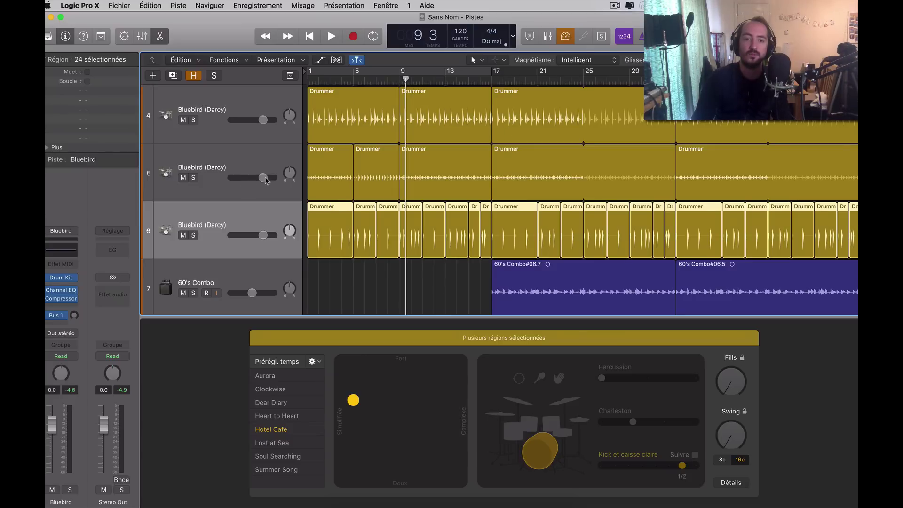
drag(263, 235, 261, 235)
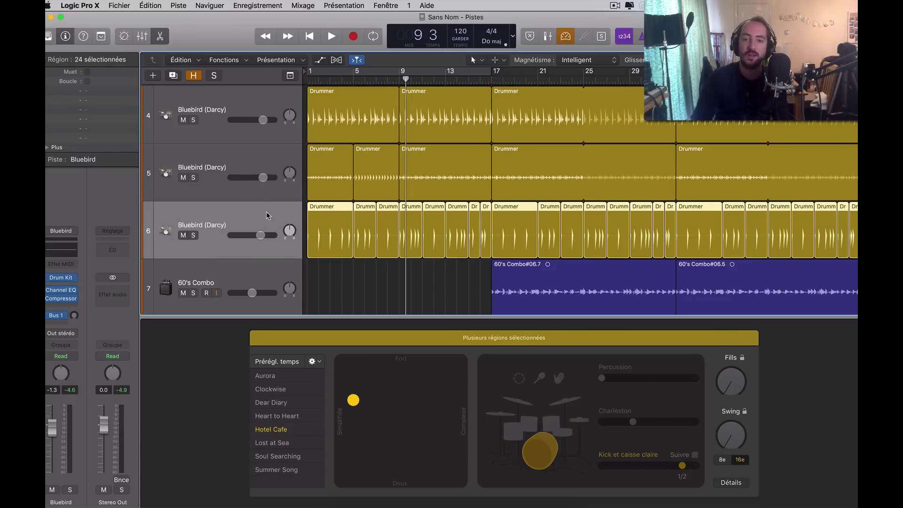
- View the instrument plug-in choices for the hi-hat track 5, close the list without choosing, and deselect the track's regions
click(265, 164)
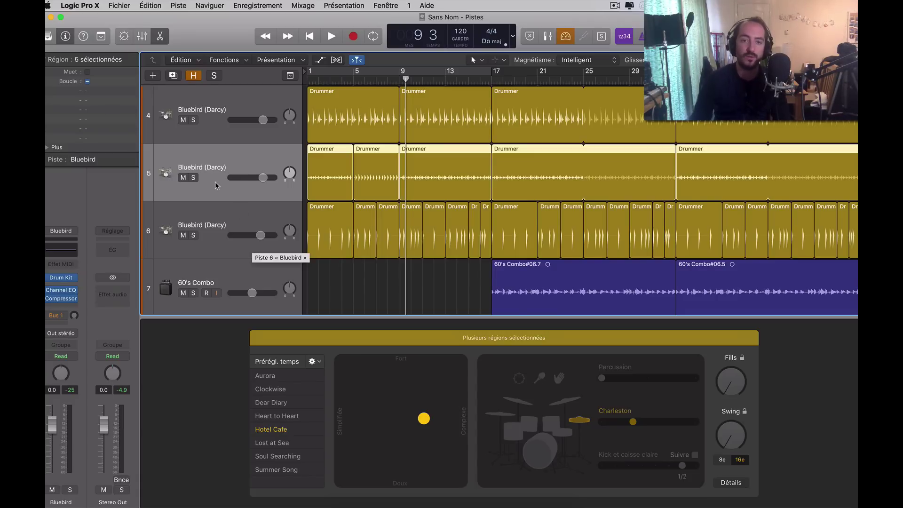
click(74, 280)
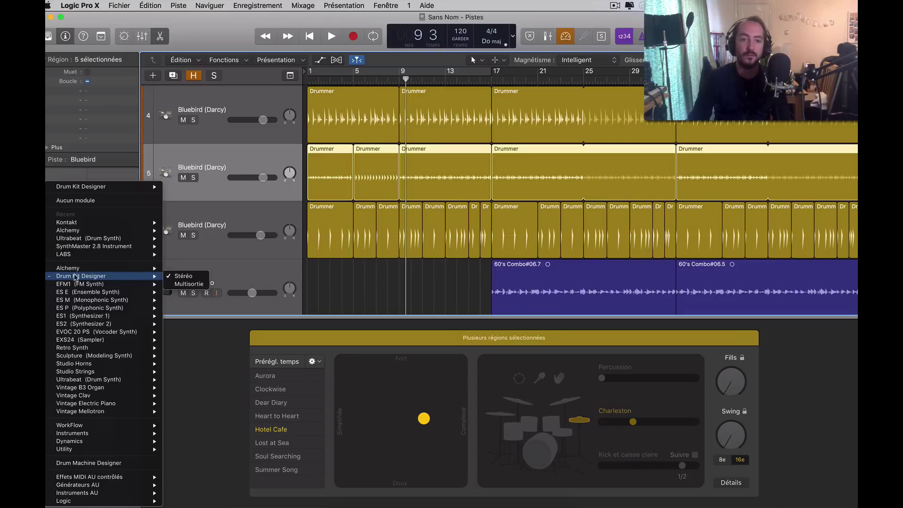
click(239, 162)
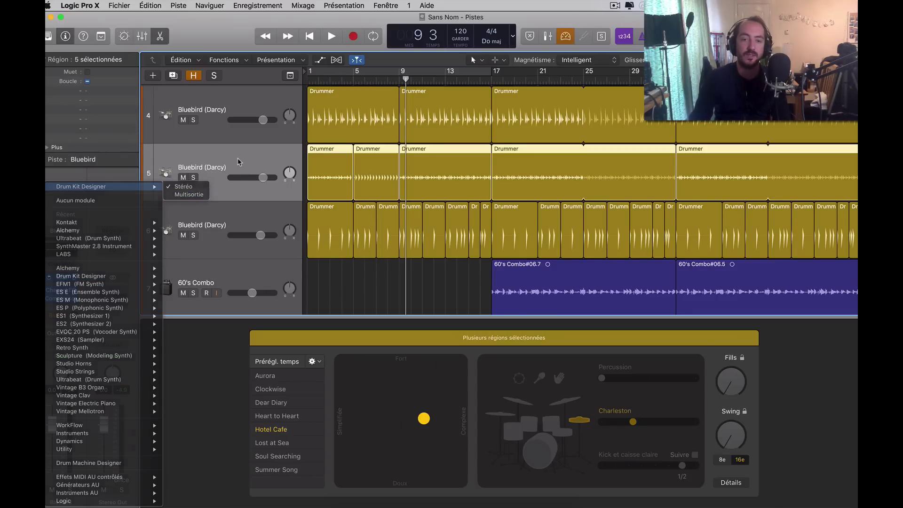
click(332, 277)
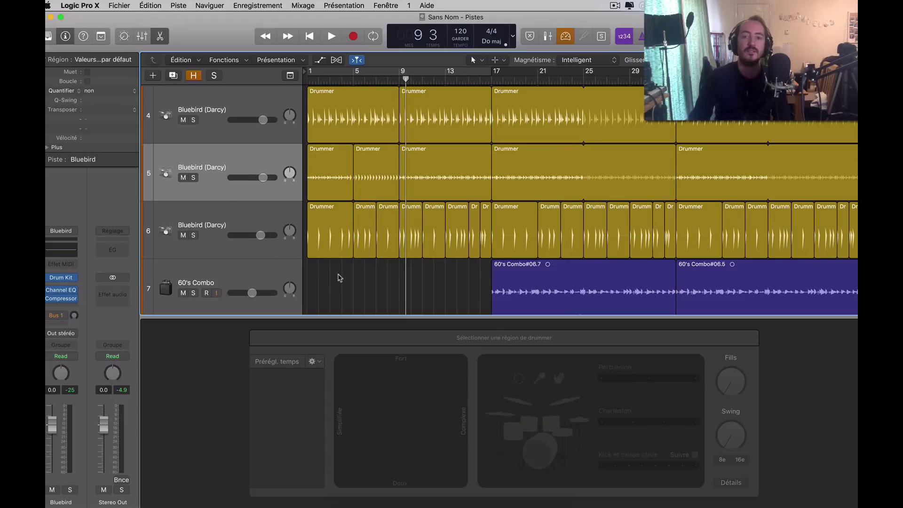
- Change the transport display to the detailed layout with timecode, MIDI activity and CPU load, and fit all tracks in view
click(514, 39)
click(571, 105)
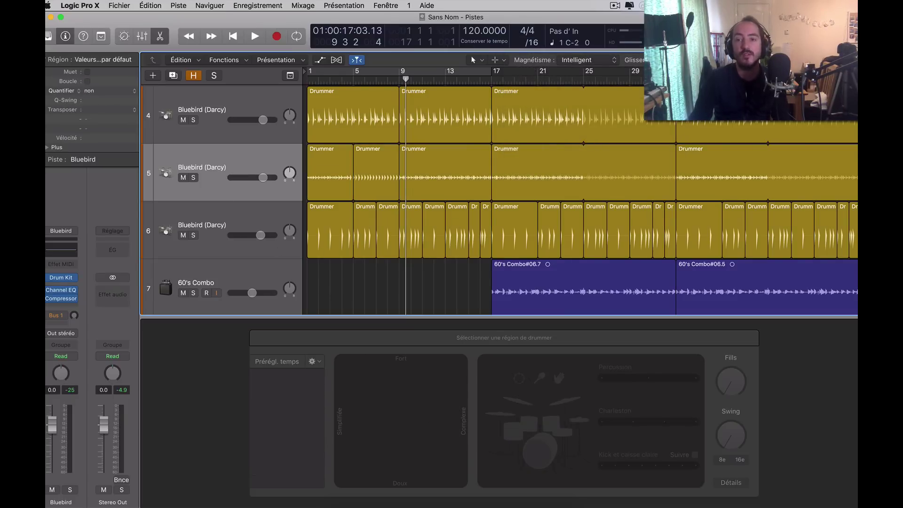
key(z)
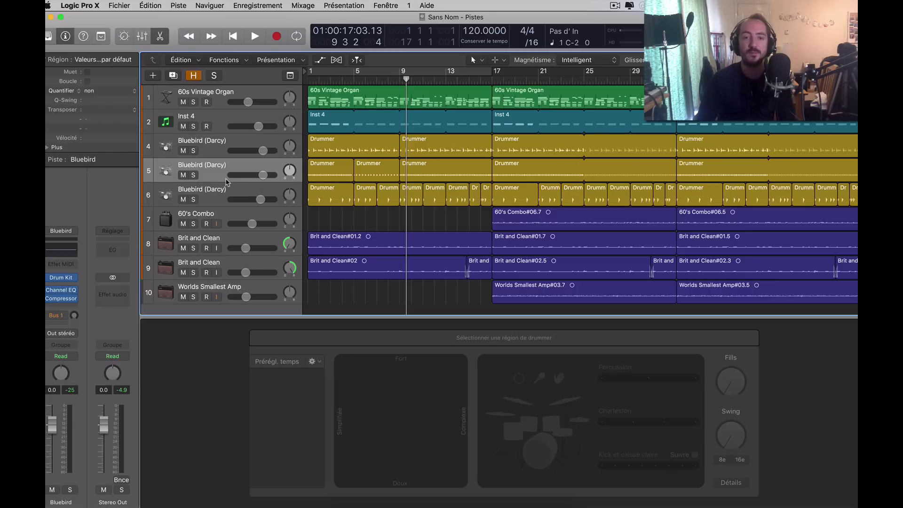
- Duplicate snare track 4, copy its bars 1 to 8 region onto the new track, mute the original and loop the copy
click(219, 148)
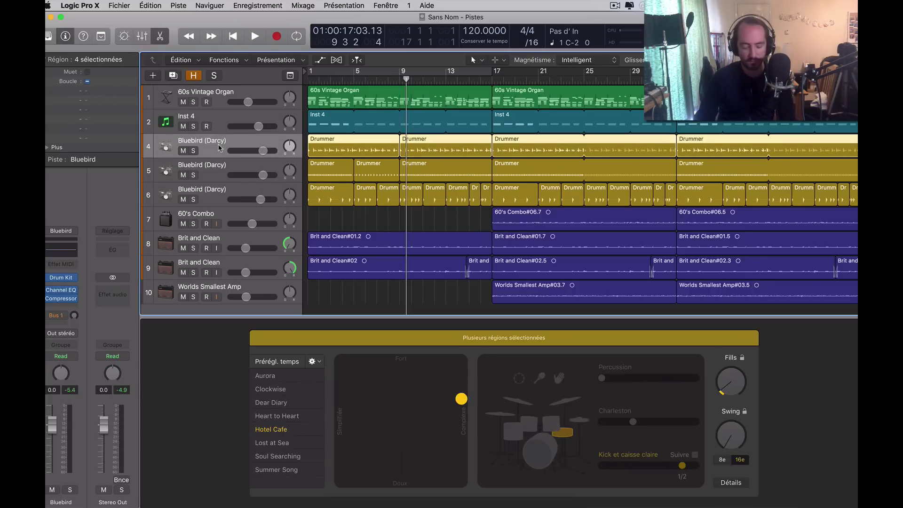
key(super+d)
drag(328, 142, 329, 166)
click(184, 151)
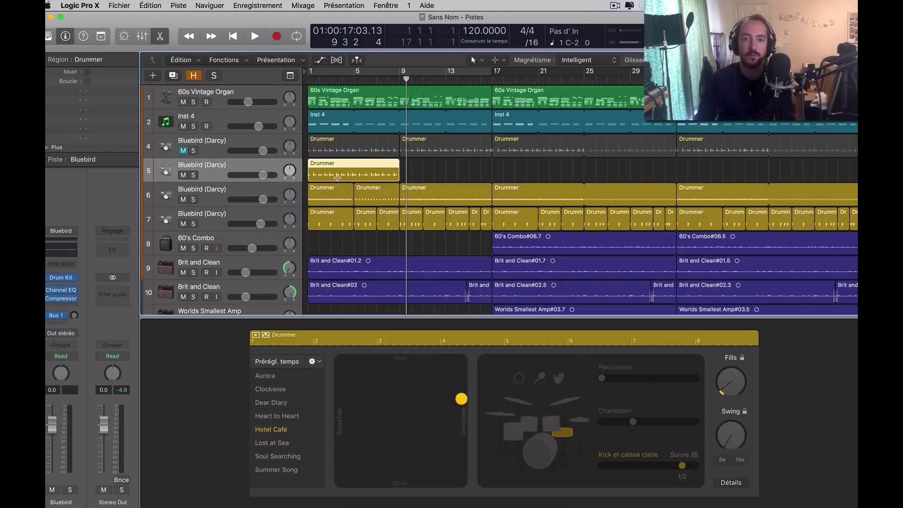
key(l)
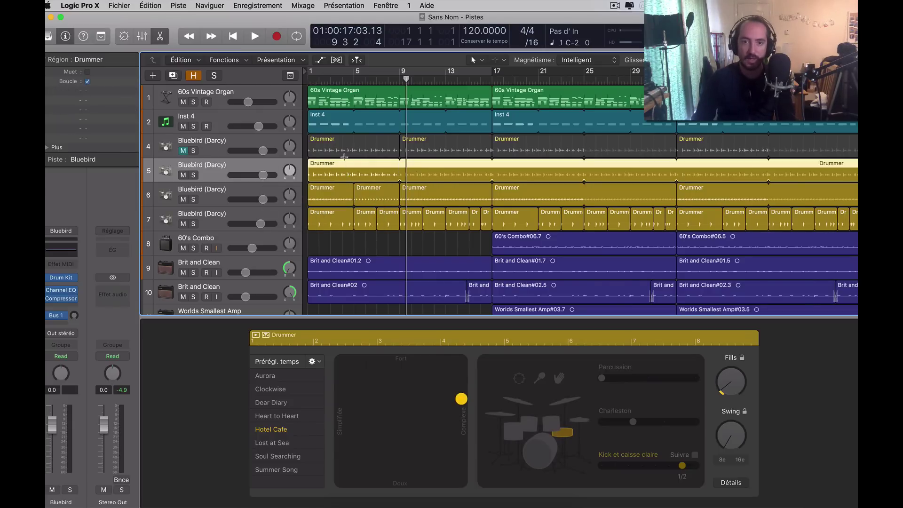
- Reopen the Drummer editor for the looped snare region on track 5 and apply the Clockwise preset
key(e)
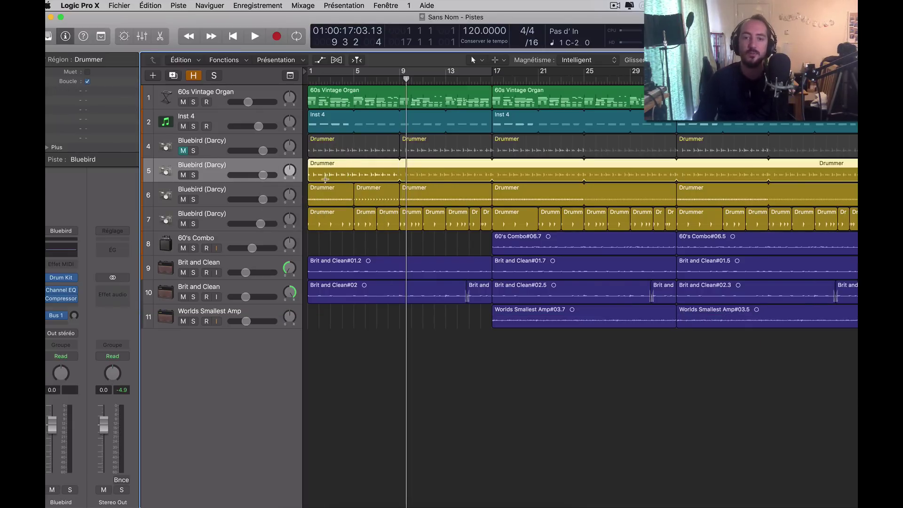
double_click(350, 167)
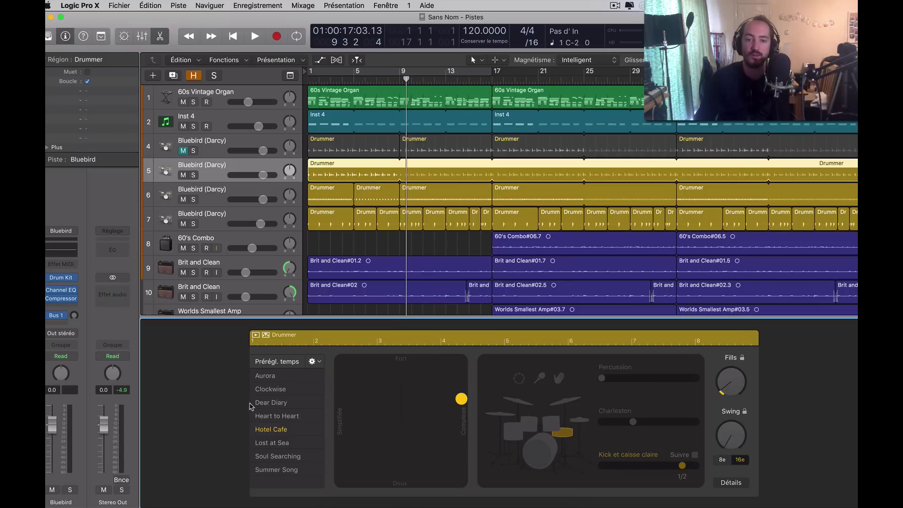
click(279, 391)
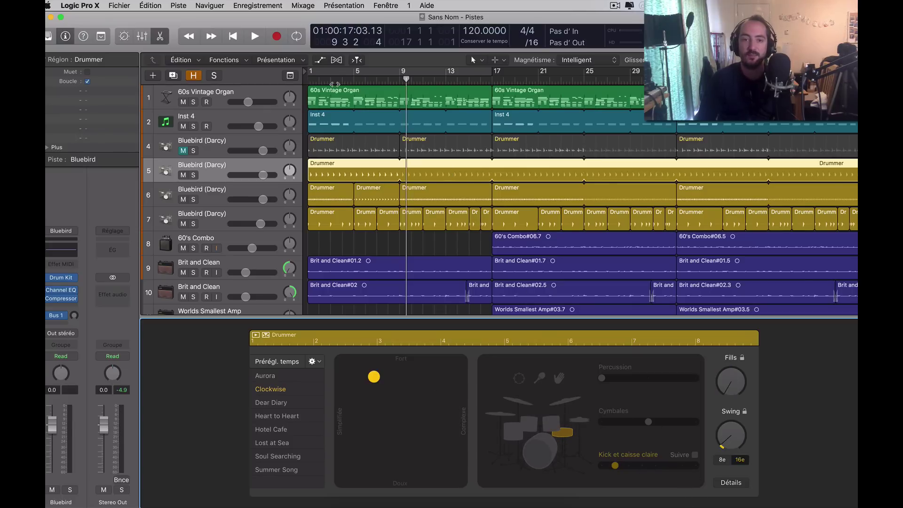
- Play with the bars 1 to 16 cycle on, make the snare pattern fully complex, and set Kick et caisse claire to 1/2
key(space)
key(space)
click(346, 72)
key(space)
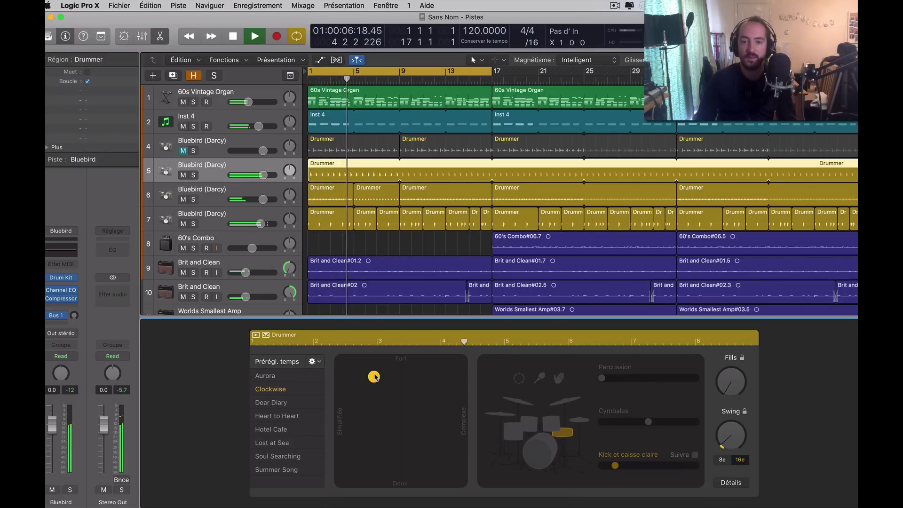
drag(375, 378, 464, 380)
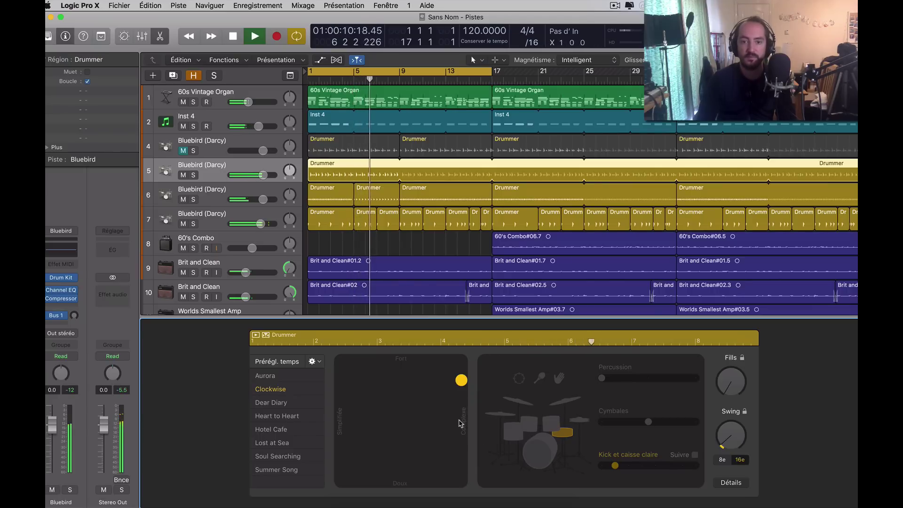
click(683, 466)
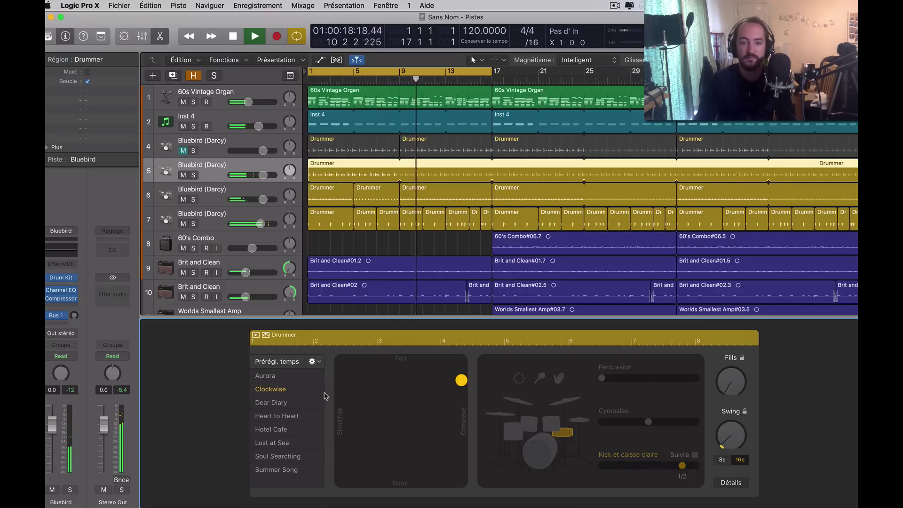
- Apply the Aurora preset to the track 5 region, replace the kick with the snare, and set Kick et caisse claire to 1/2
click(310, 376)
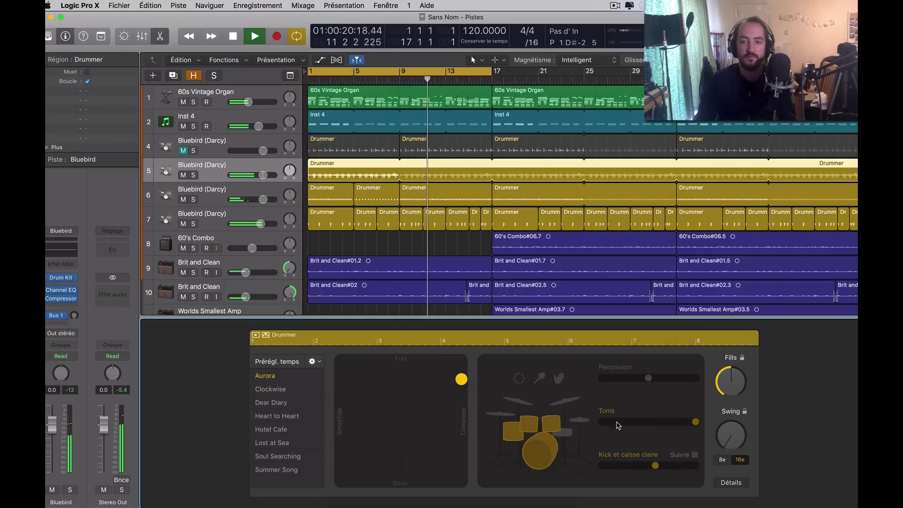
click(538, 453)
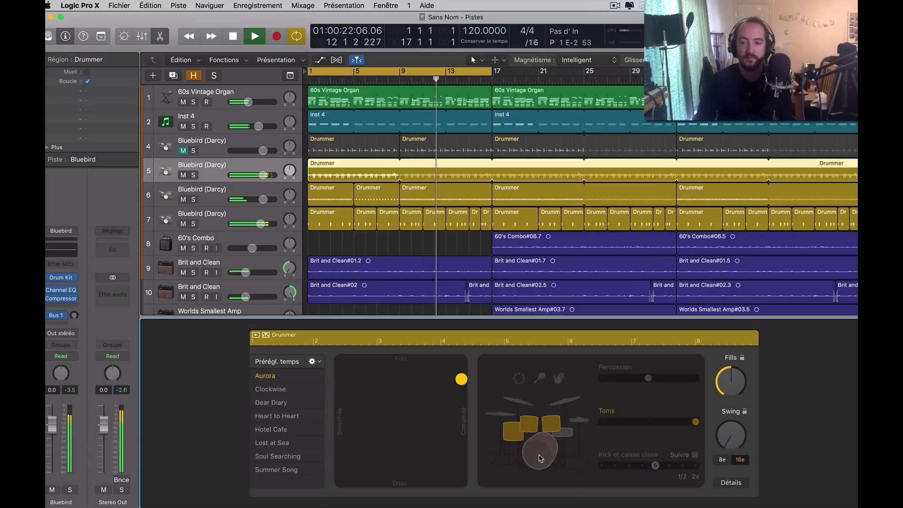
click(564, 435)
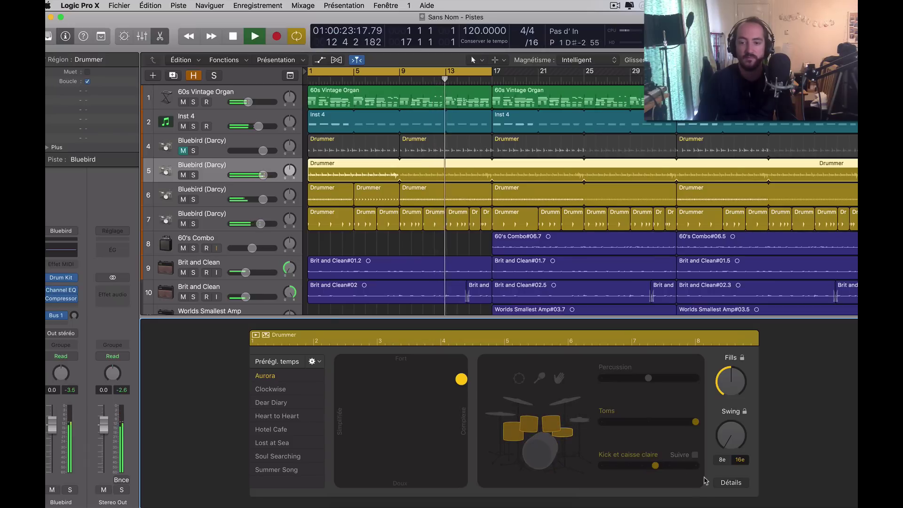
click(682, 466)
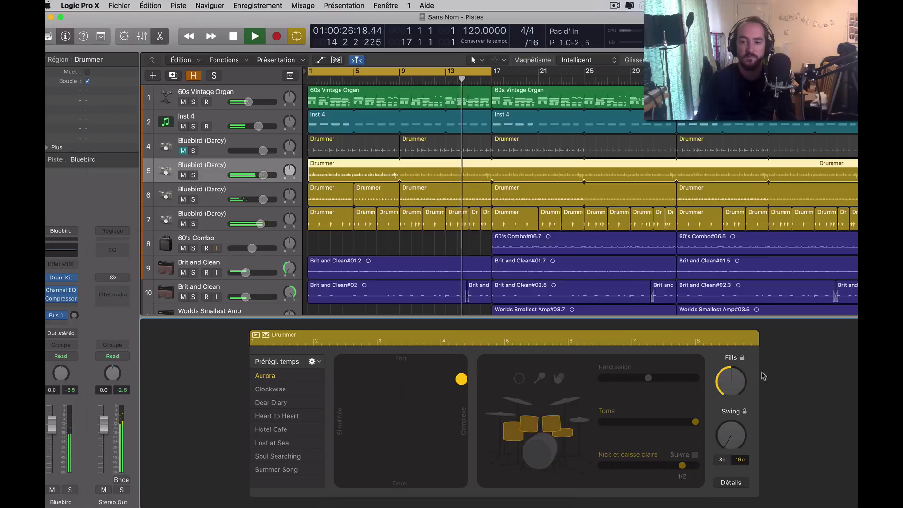
- Turn Fills down to minimum, remove the toms from the track 5 region, and stop playback
drag(731, 387, 705, 495)
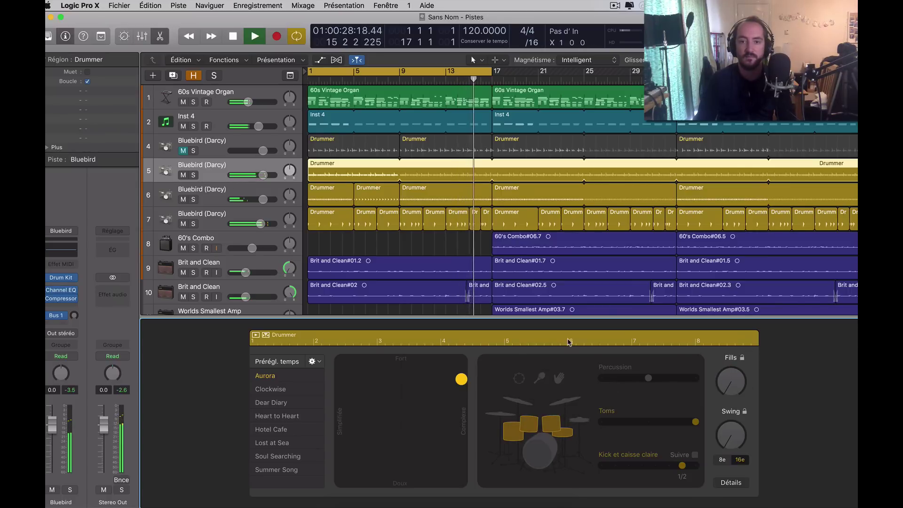
click(530, 431)
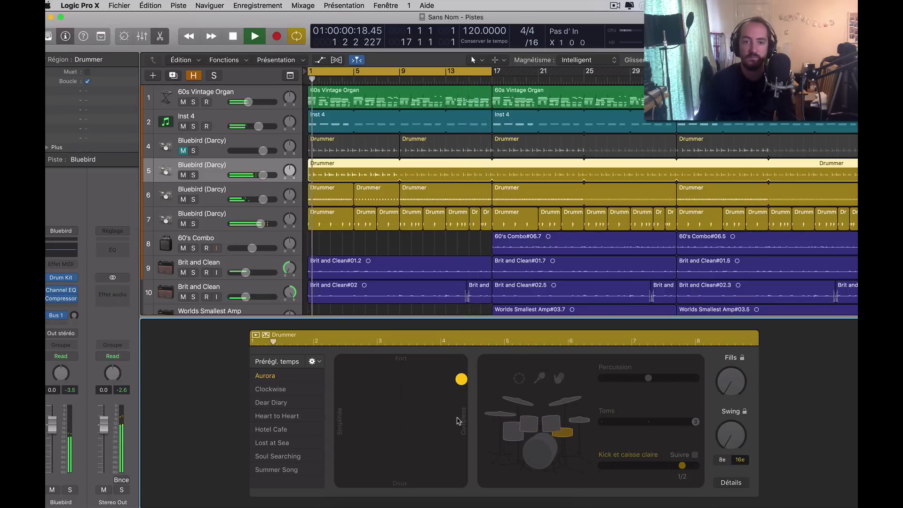
key(space)
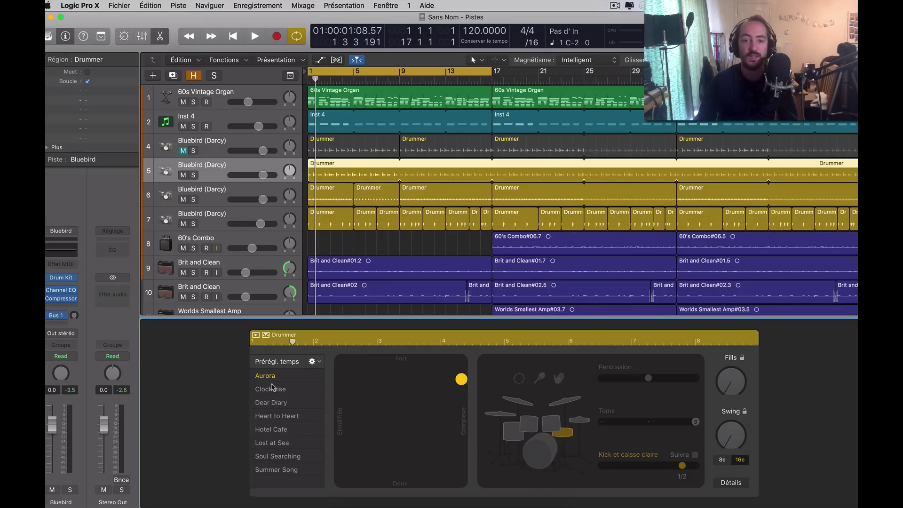
- Assign the Graham - Experimental Songwriter drummer to track 5, leave only the snare active with Fills at minimum, and start playback
click(48, 36)
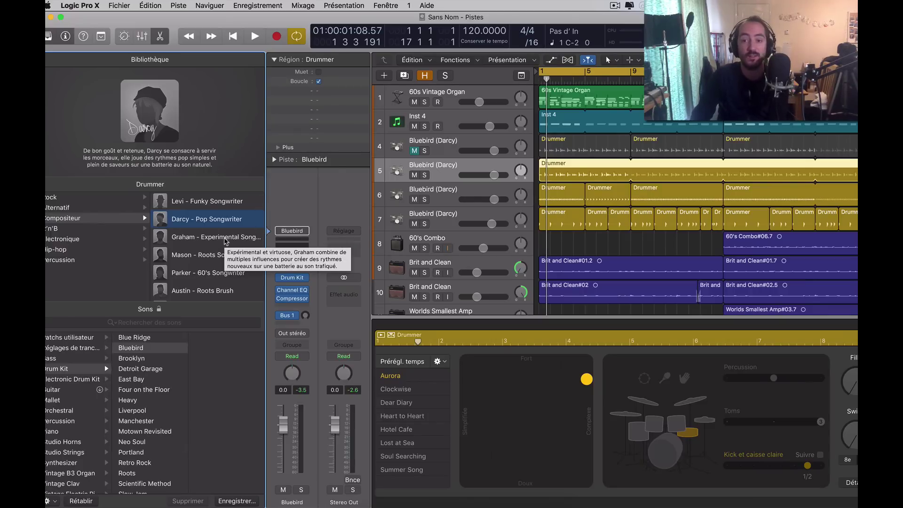
click(225, 241)
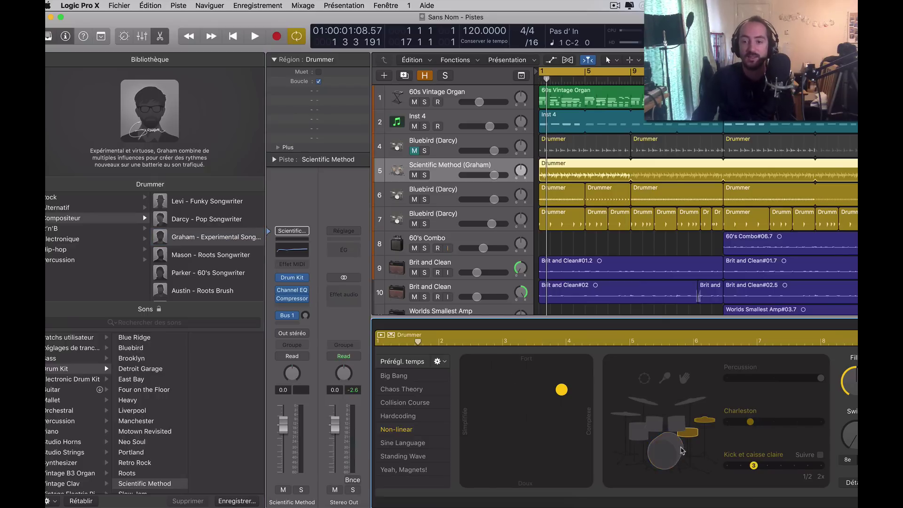
click(710, 423)
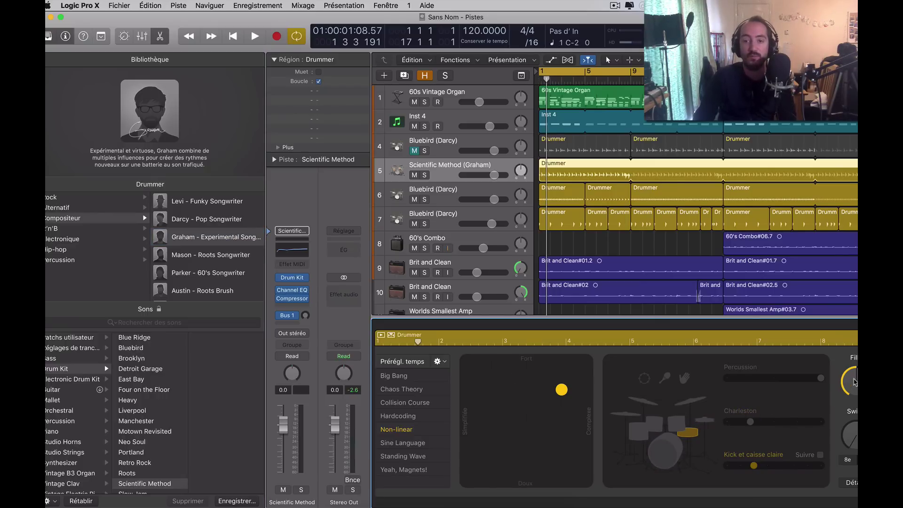
key(space)
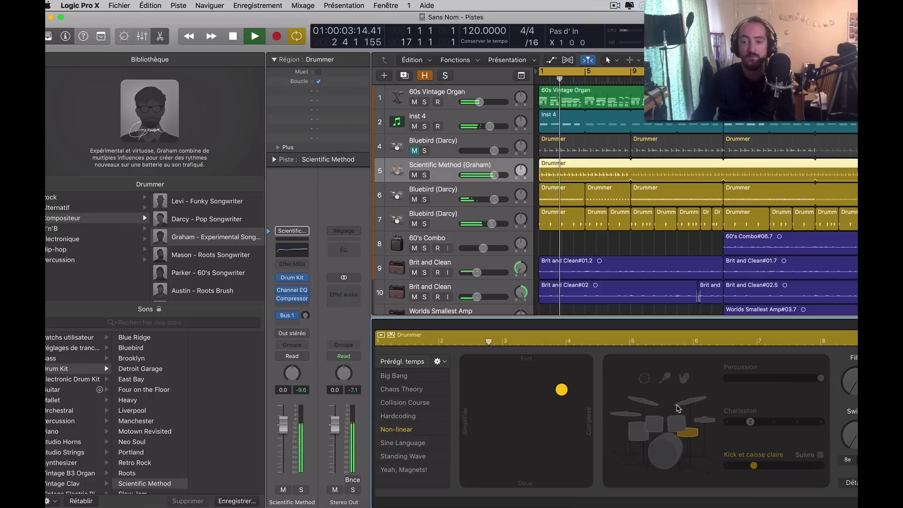
- Lower the track 5 volume to -4.2 dB and push its snare pattern almost fully toward Complexe at the same loudness
drag(494, 175, 486, 175)
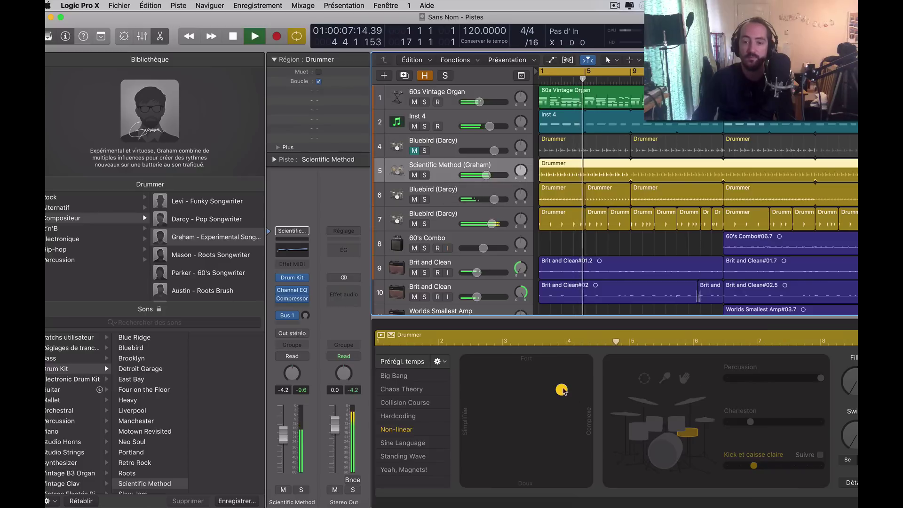
drag(564, 391, 586, 390)
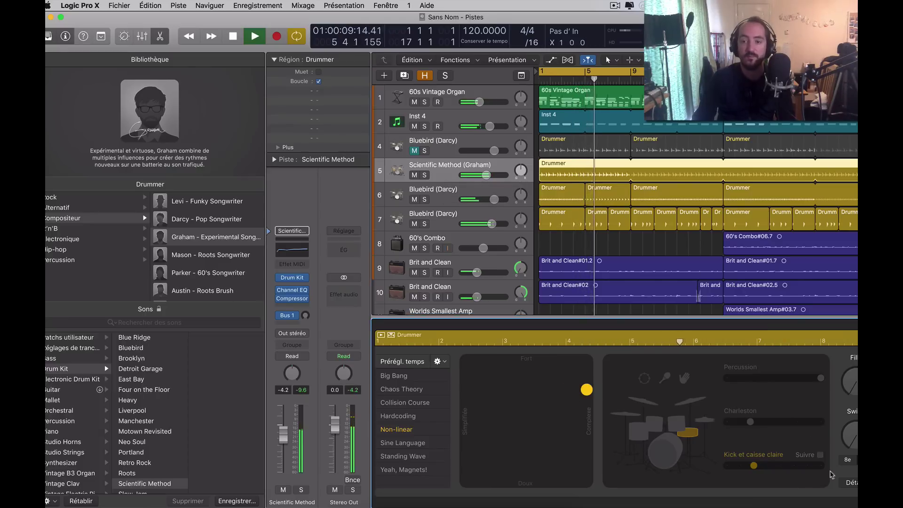
- Raise Notes mortes toward Plus in the track 5 region's performance details, and return to the drum kit view
click(847, 482)
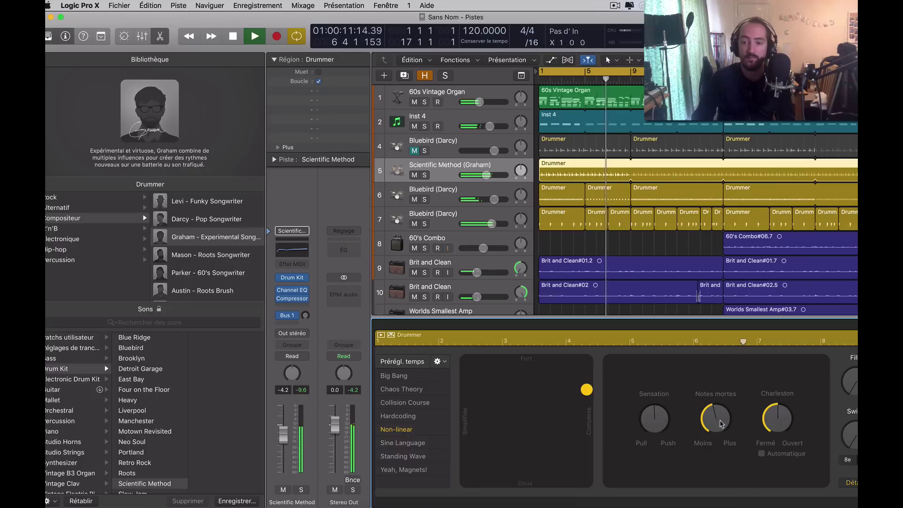
drag(719, 423, 723, 422)
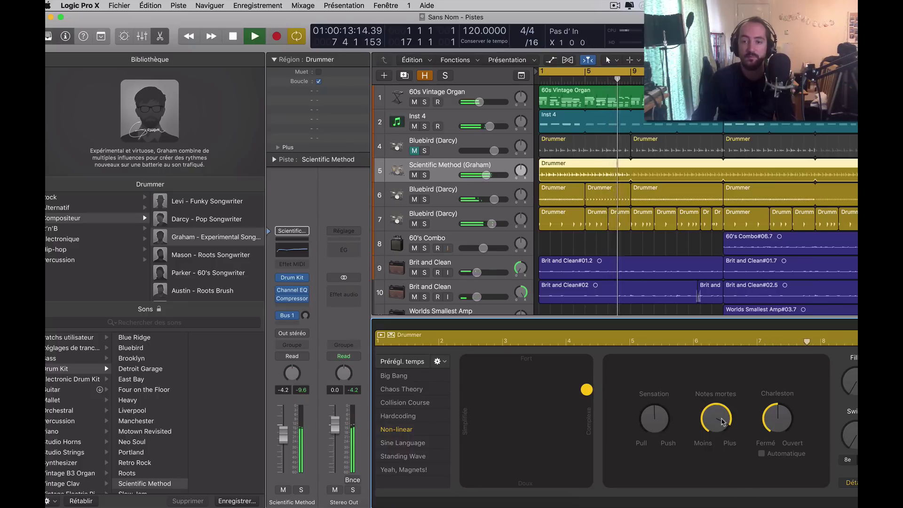
click(849, 483)
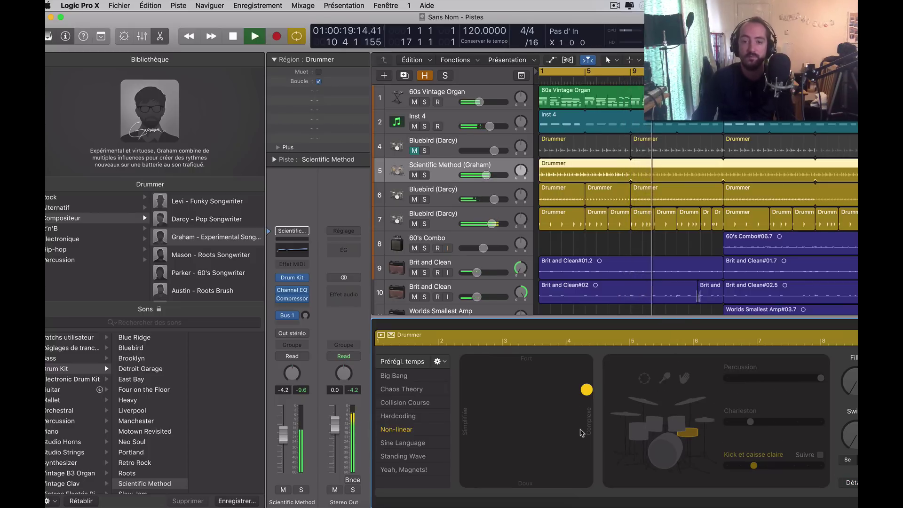
- Apply the Sine Language preset to track 5, keep only the snare active with a lower Kick et caisse claire variation, and stop playback
click(403, 443)
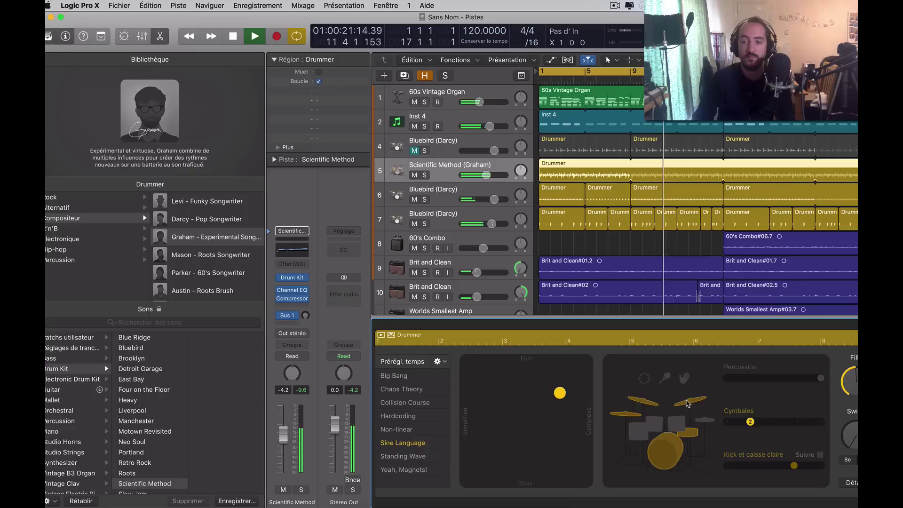
click(687, 403)
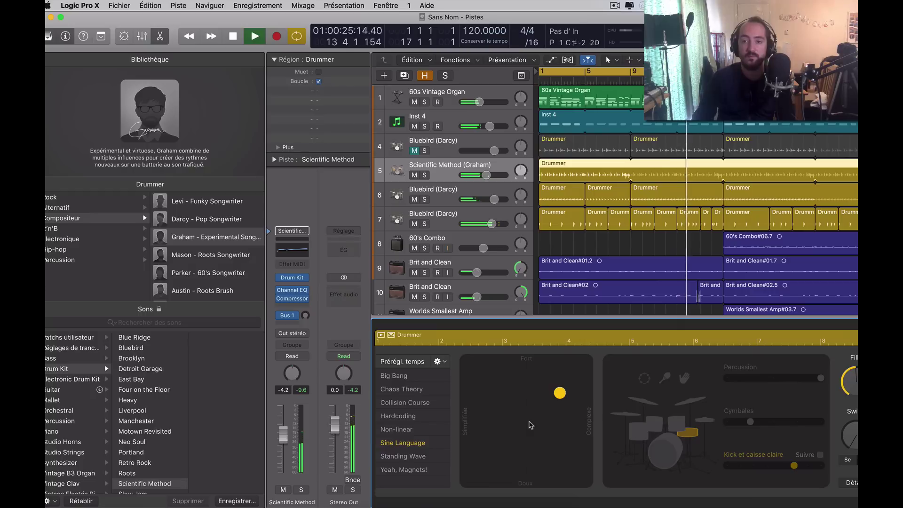
click(765, 467)
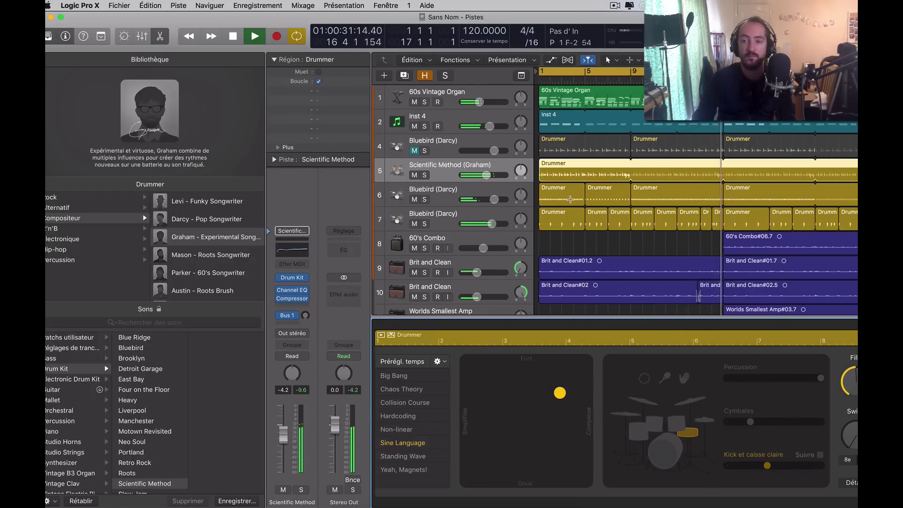
key(space)
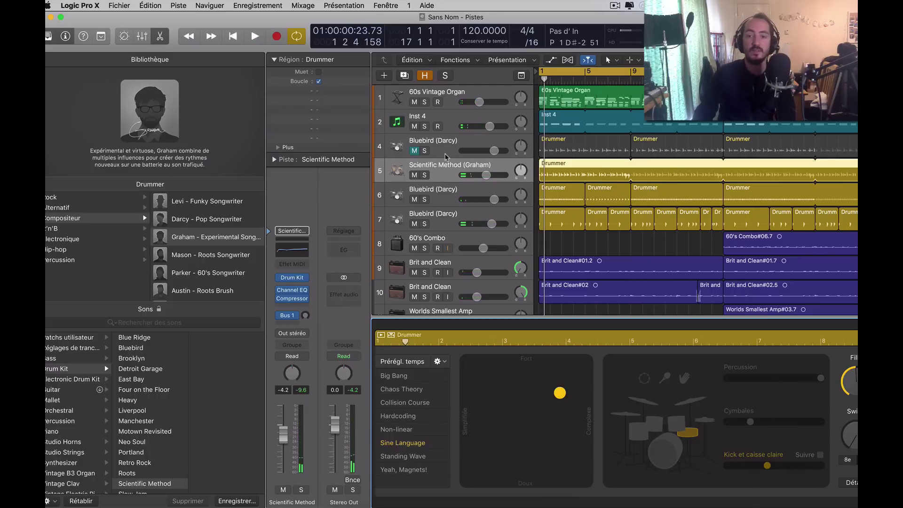
- Deselect the drummer region, hide the library, and move the cycle range to bars 17 to 33
click(565, 240)
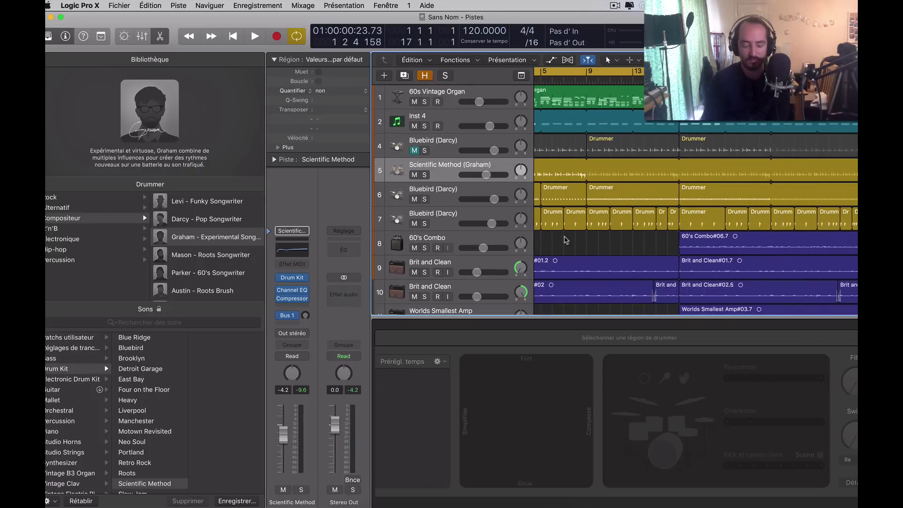
key(y)
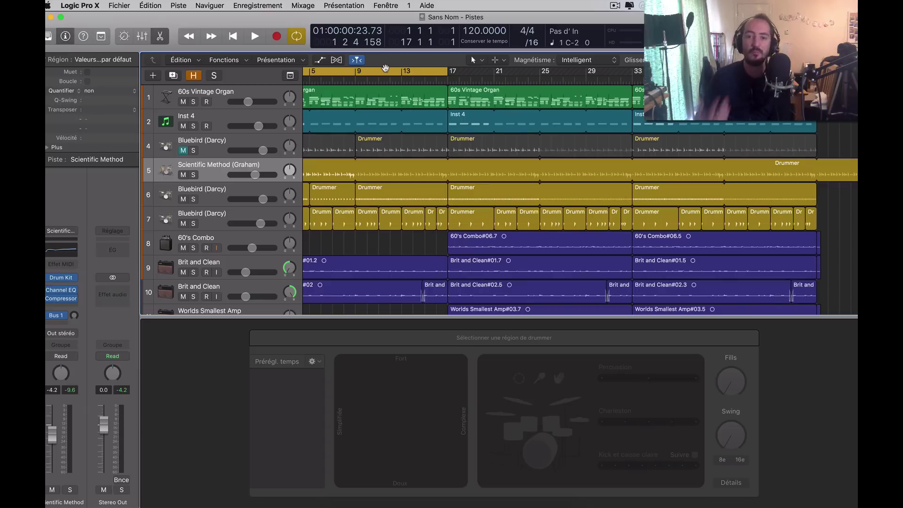
drag(369, 72, 554, 93)
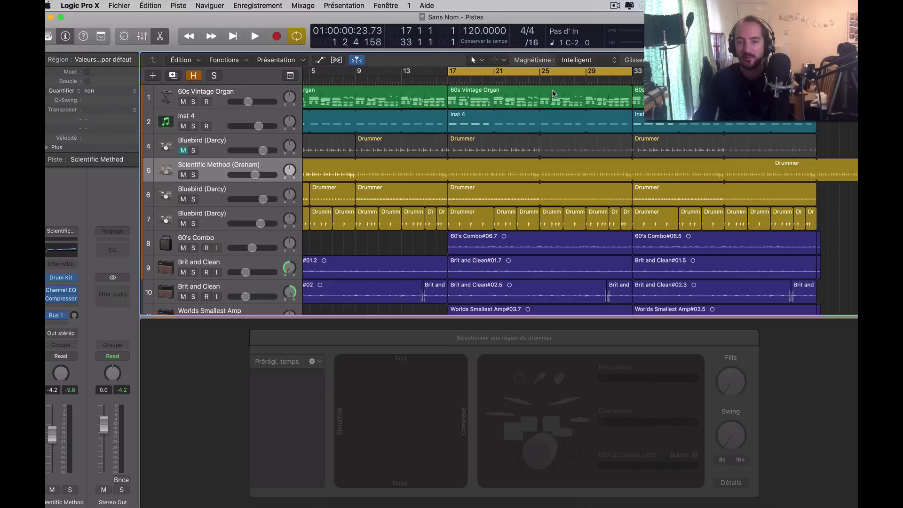
- Mute the Scientific Method track 5, unmute the Bluebird track 4, and play the cycled section
click(183, 175)
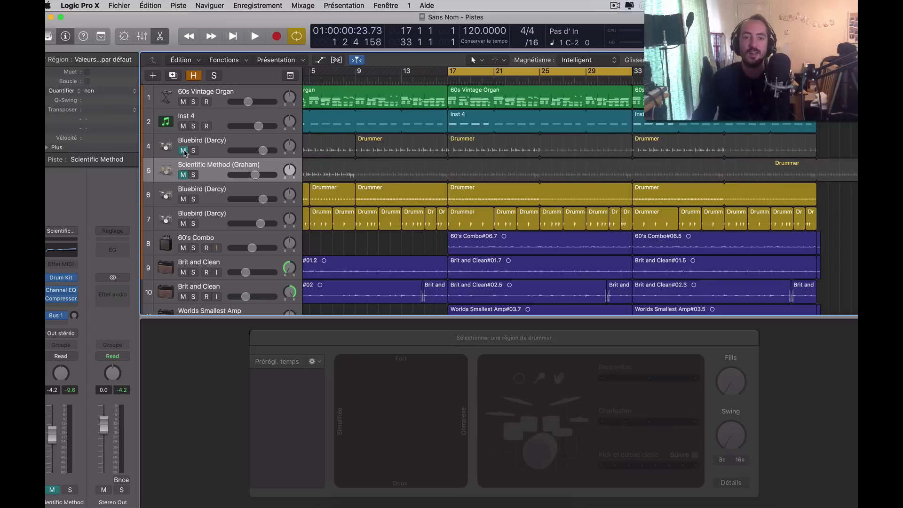
click(184, 151)
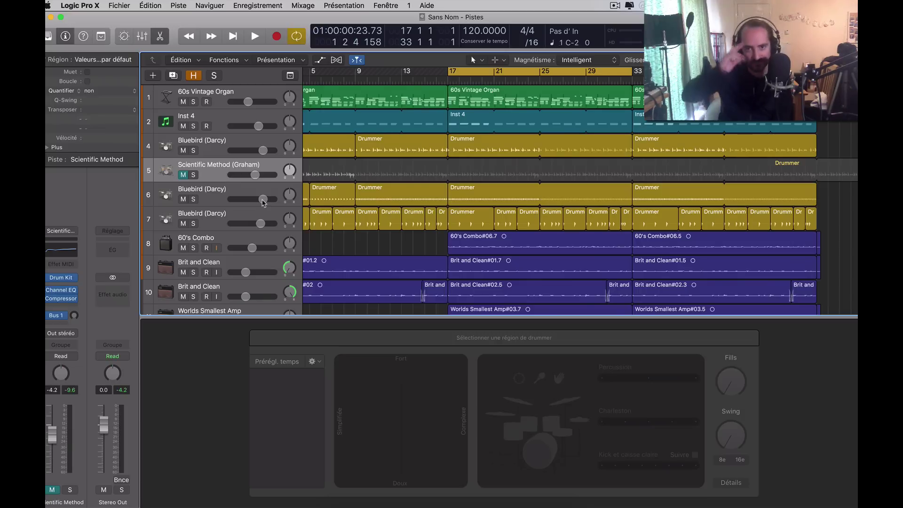
key(space)
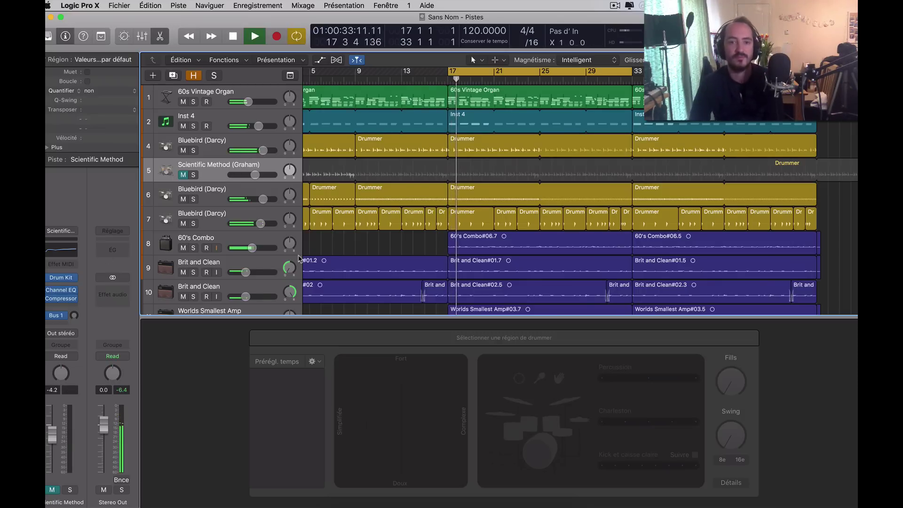